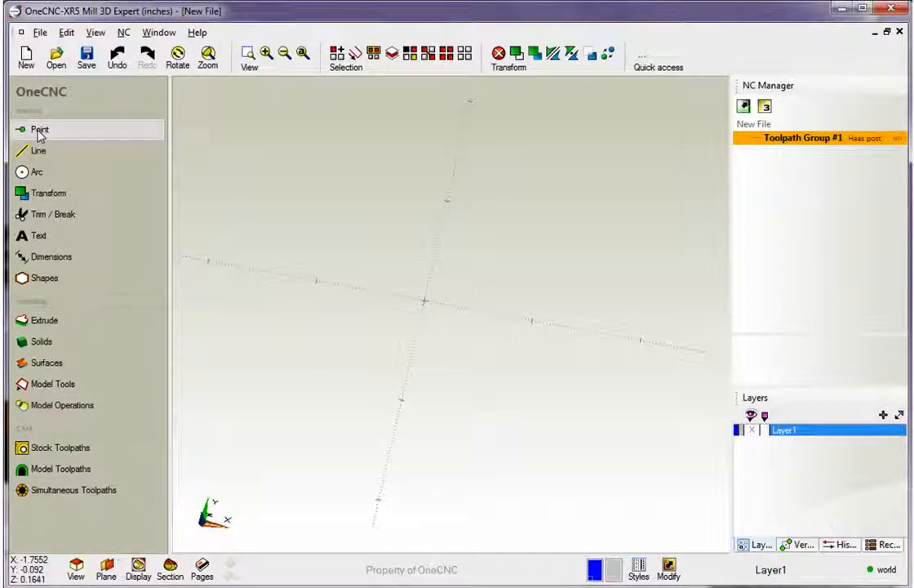
click(39, 133)
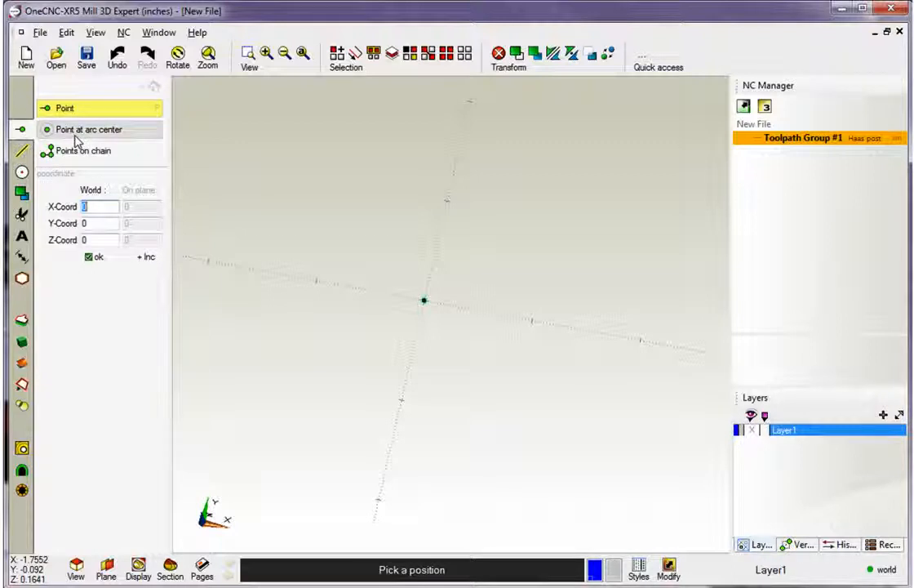
click(22, 152)
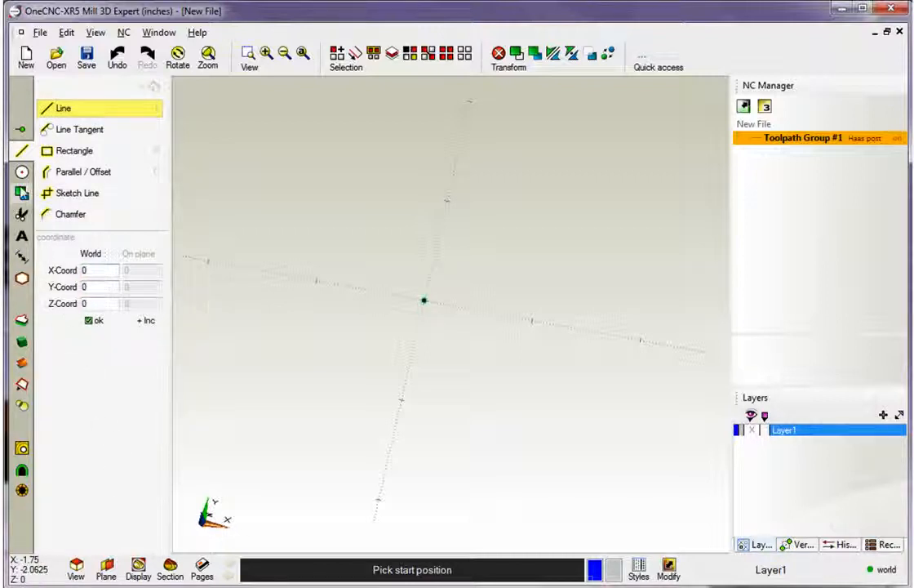
click(22, 172)
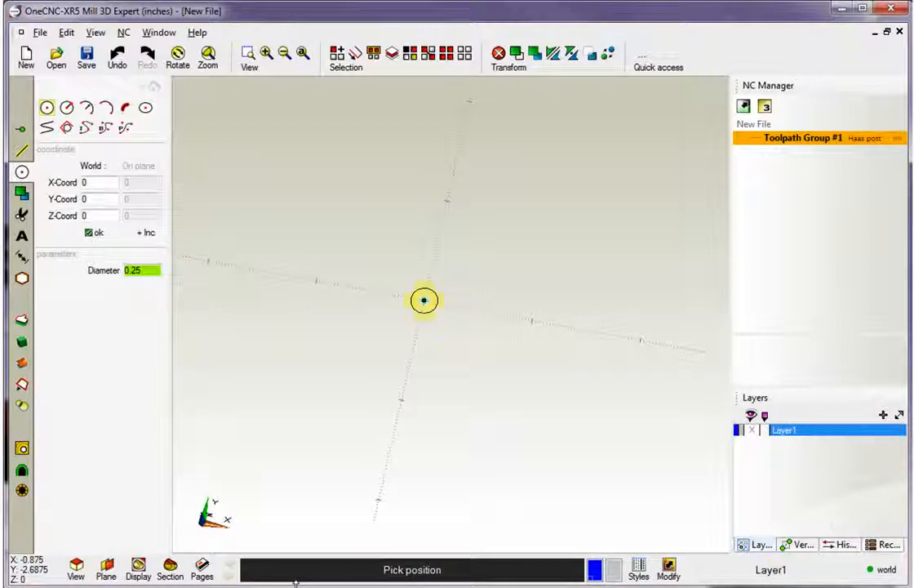
drag(296, 583, 295, 587)
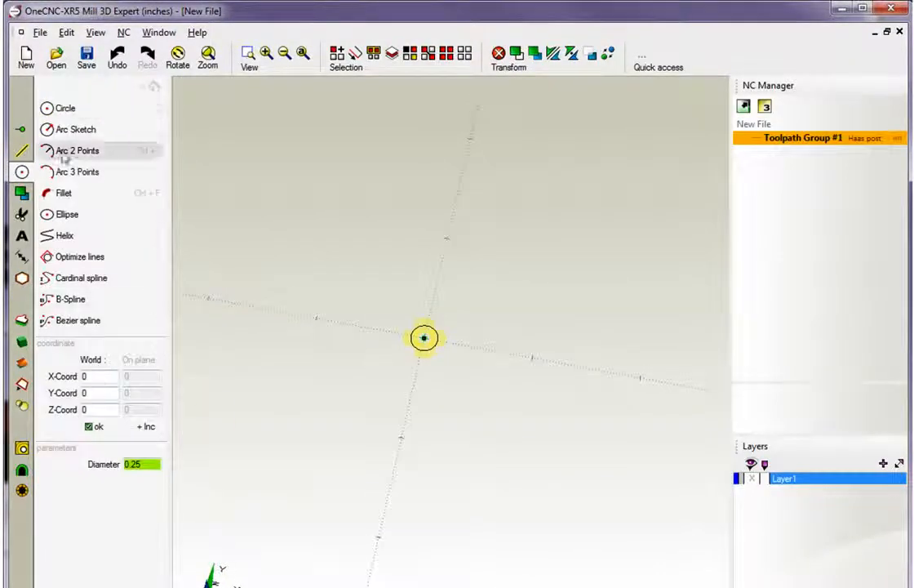
click(23, 152)
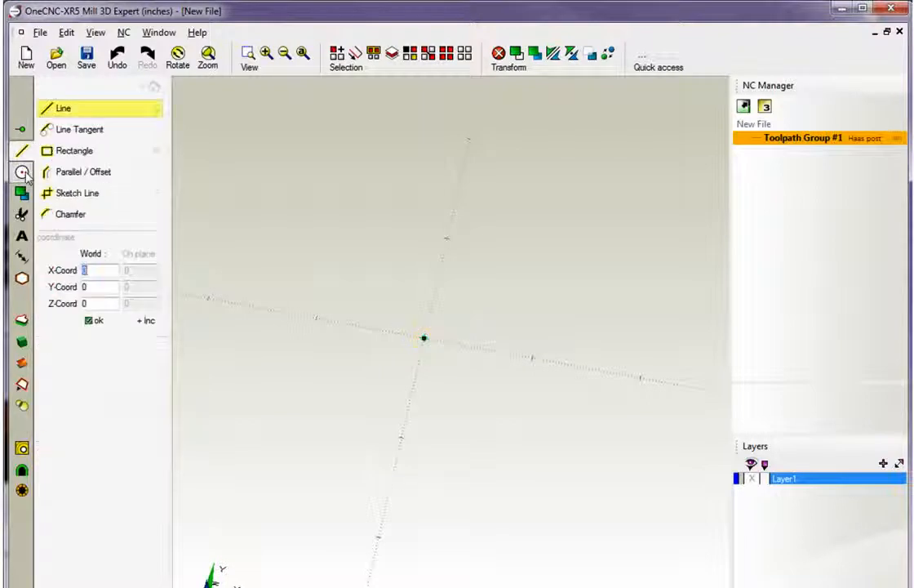
click(22, 173)
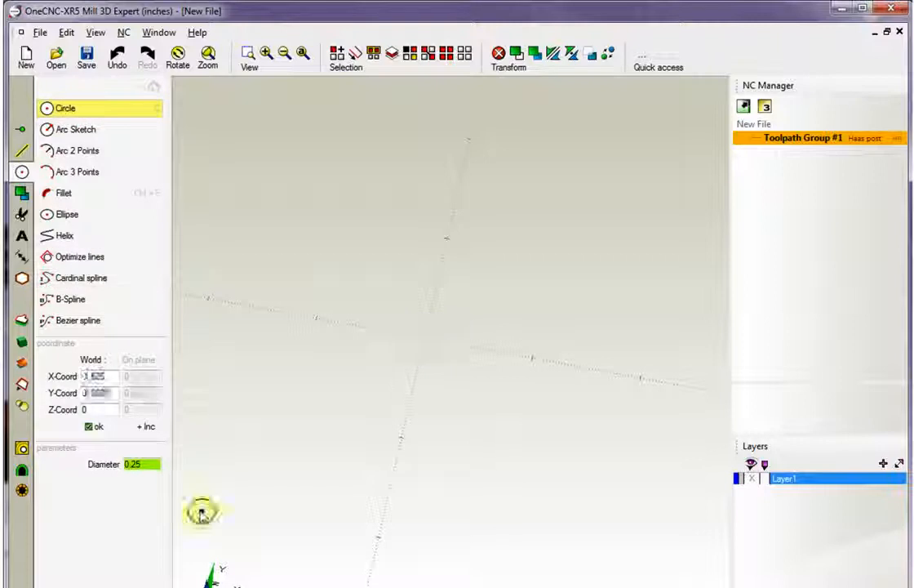
drag(204, 587, 204, 587)
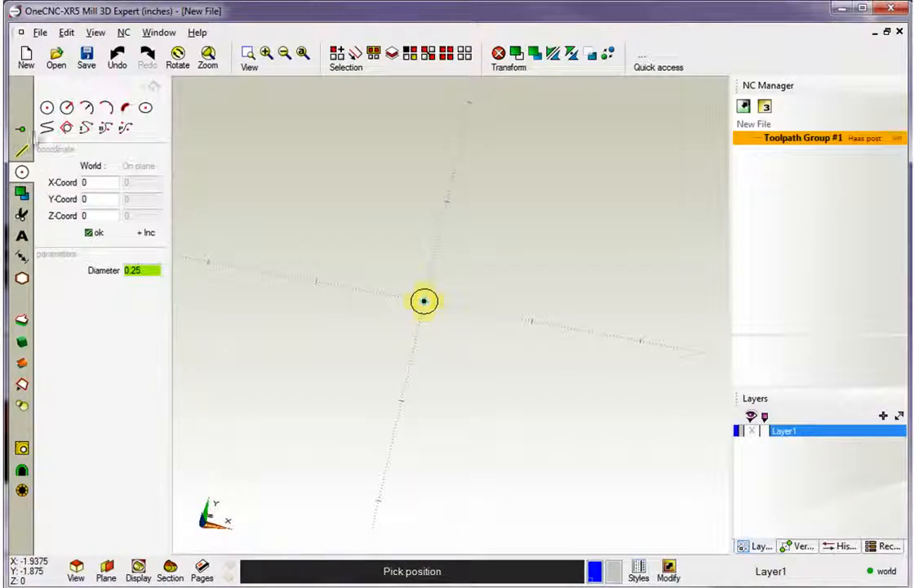
Place a row of points along Y 1 from X -1 to X 1.625, and a column of points running down at X 1.625.
click(21, 128)
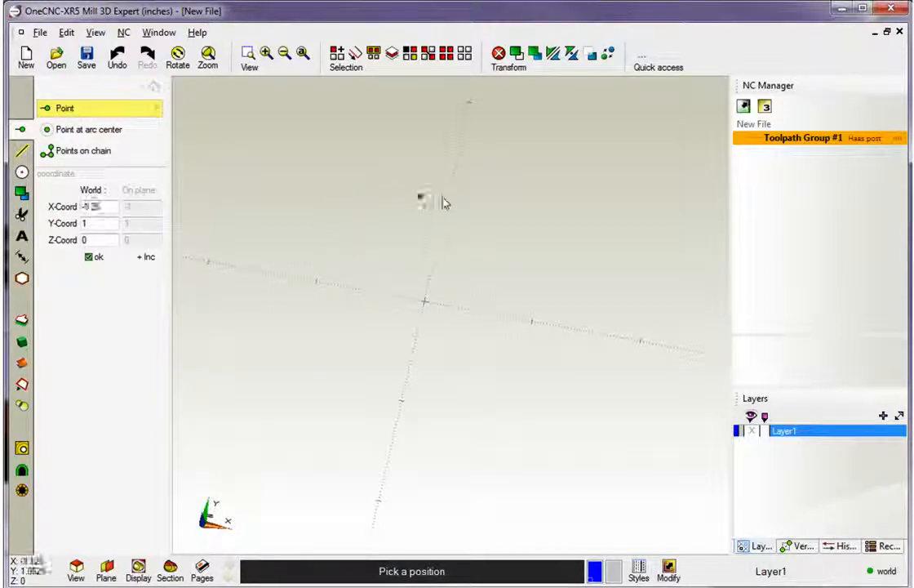
click(341, 183)
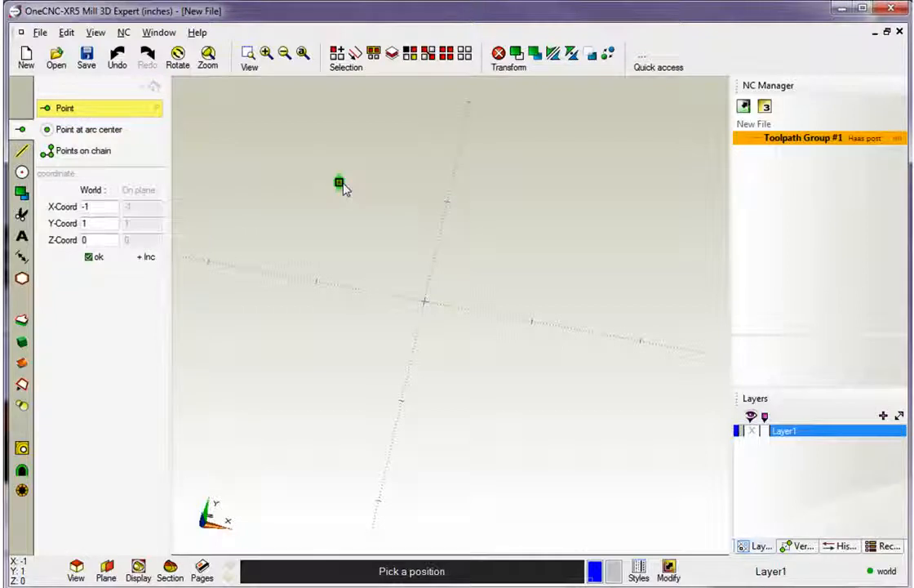
click(434, 199)
click(529, 216)
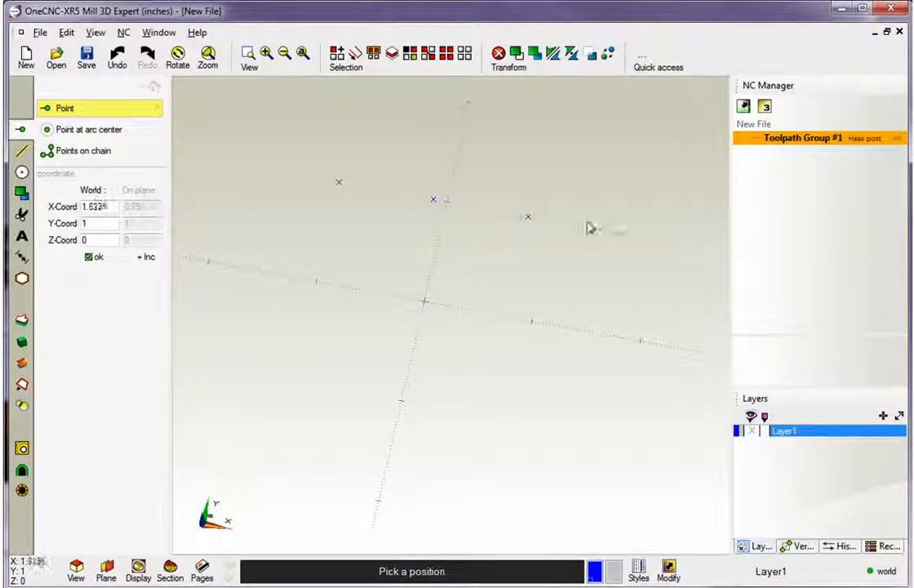
click(623, 235)
click(608, 297)
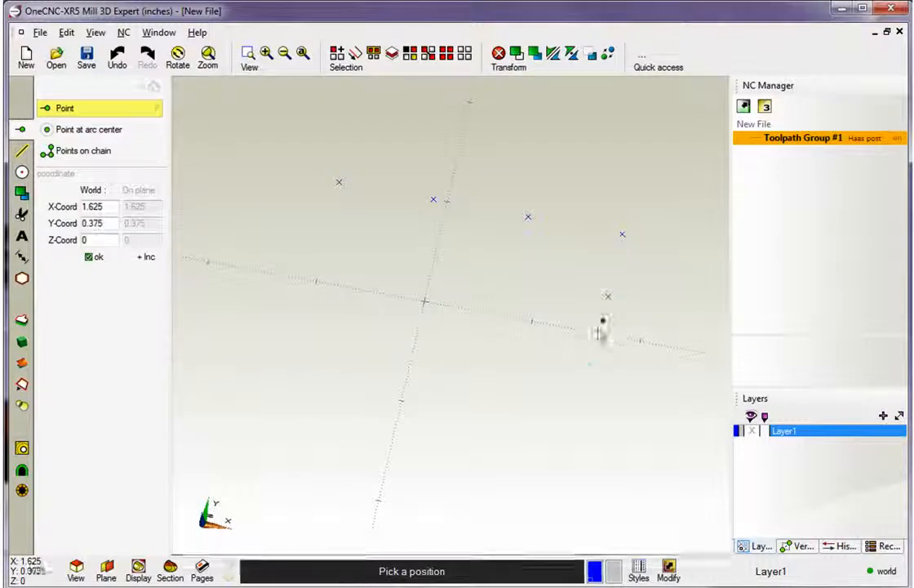
click(593, 365)
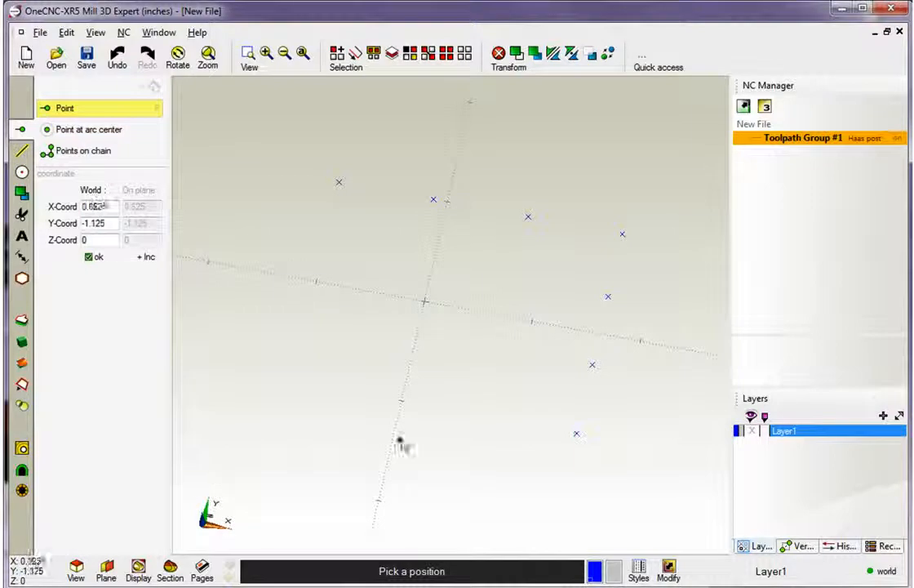
Place points at grid positions around the negative X side, including one on the negative Y axis and one at the origin.
click(399, 401)
click(293, 380)
click(304, 330)
click(359, 342)
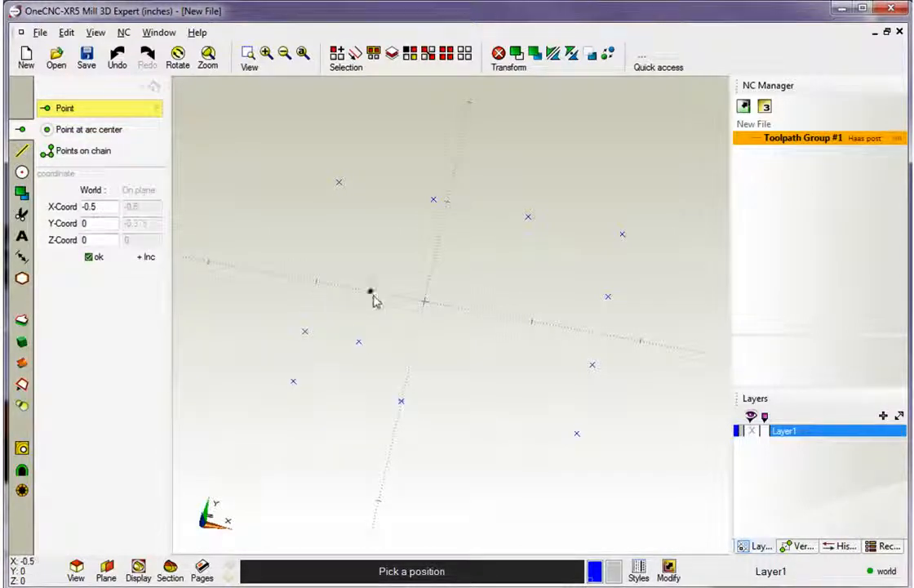
click(317, 284)
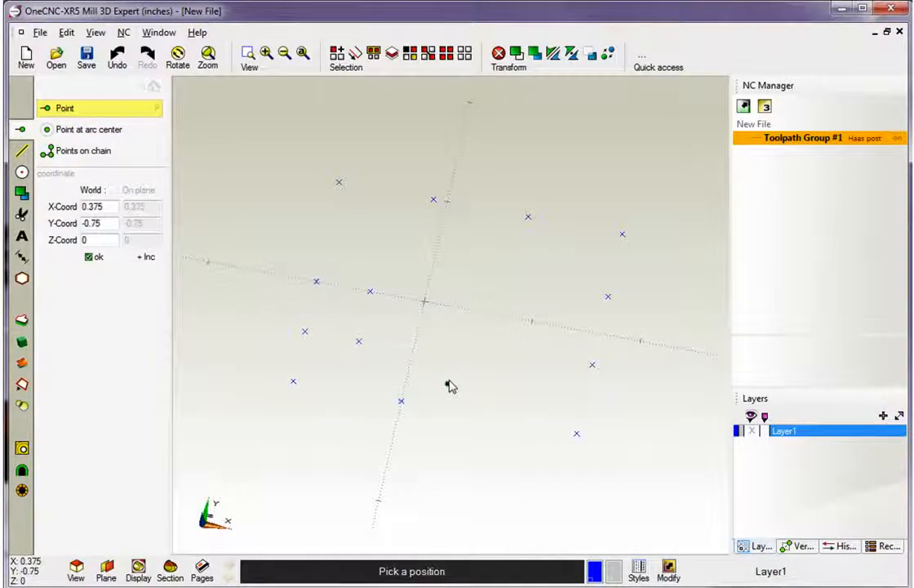
click(423, 302)
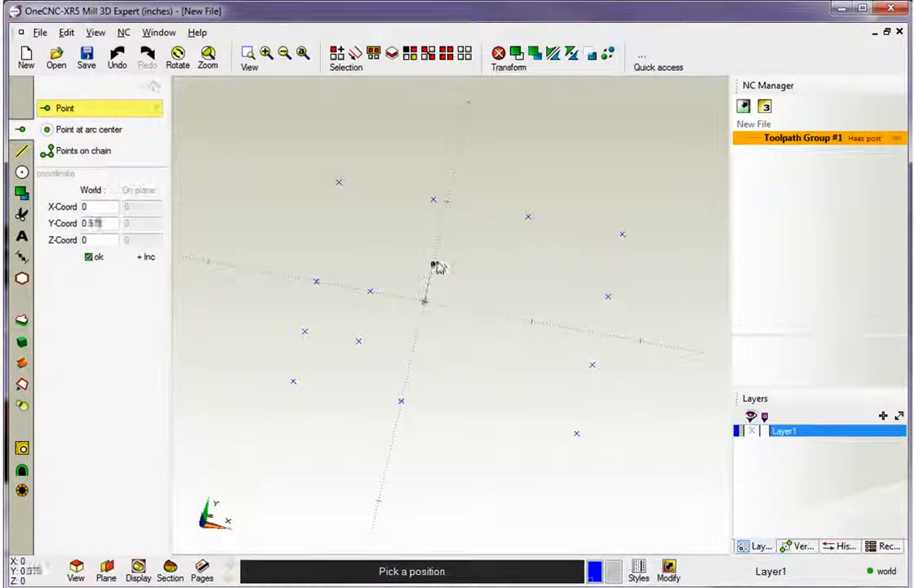
click(382, 242)
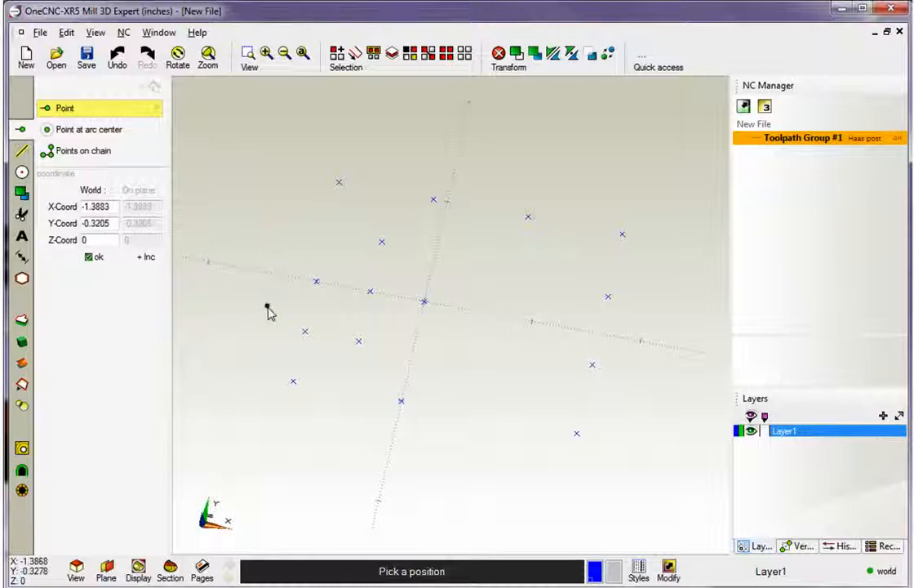
click(422, 299)
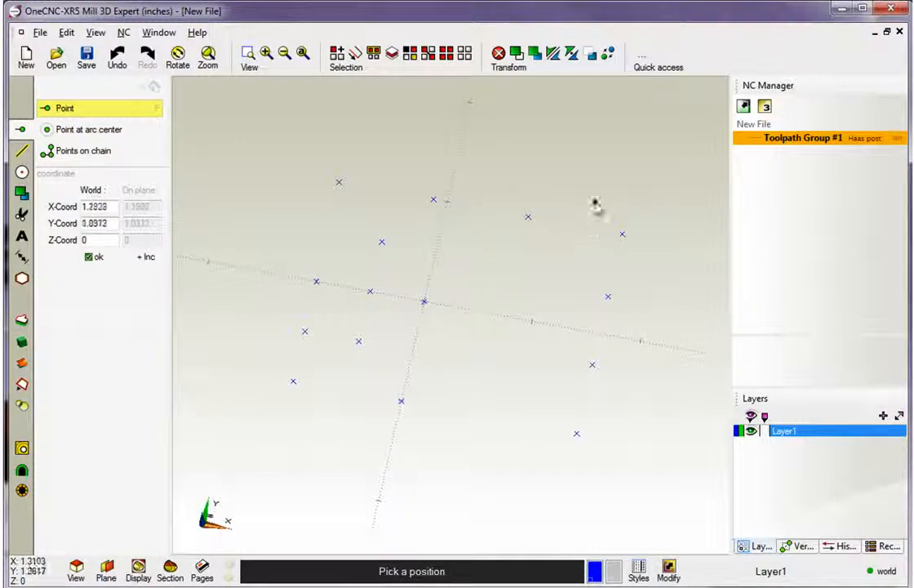
Scatter eleven more free points below the X axis and around the outer negative X side, and end point creation.
click(442, 402)
click(496, 448)
click(429, 463)
click(334, 443)
click(323, 493)
click(274, 450)
click(269, 403)
click(240, 356)
click(258, 329)
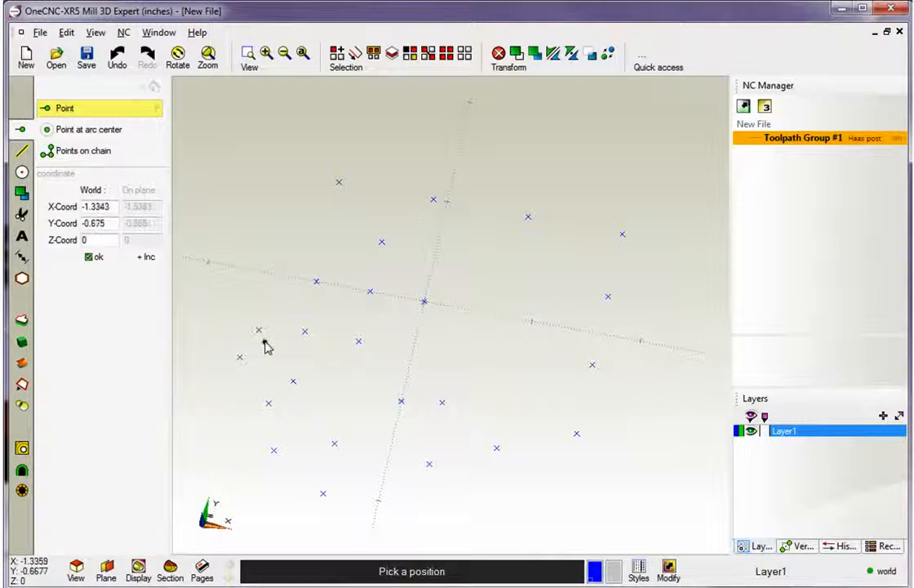
click(267, 293)
click(293, 258)
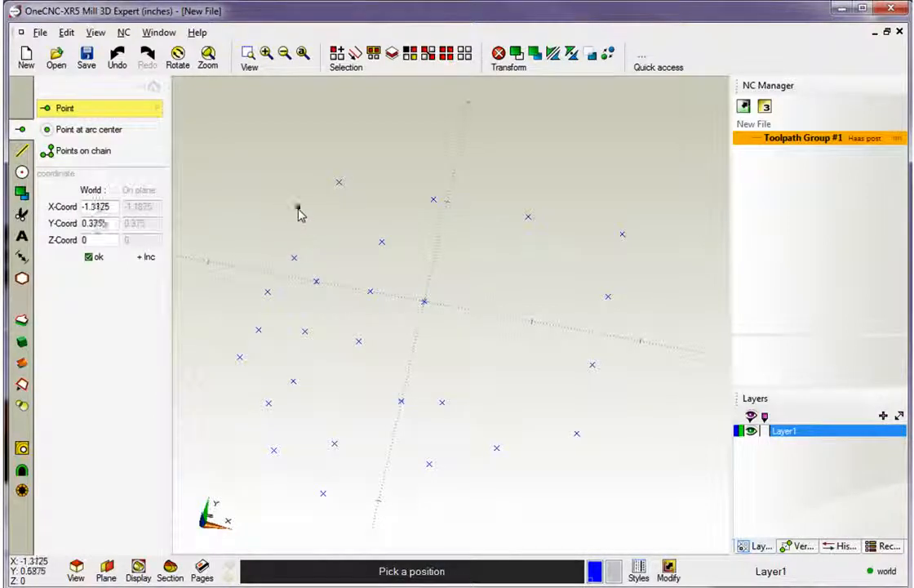
key(Escape)
Select all visible points and delete them.
scroll(302, 216, down, 2)
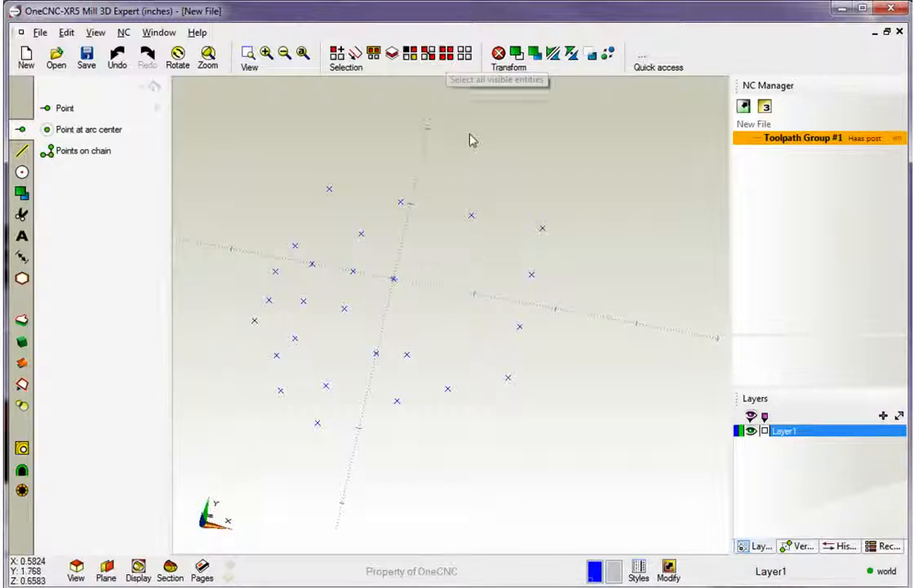
key(ctrl+a)
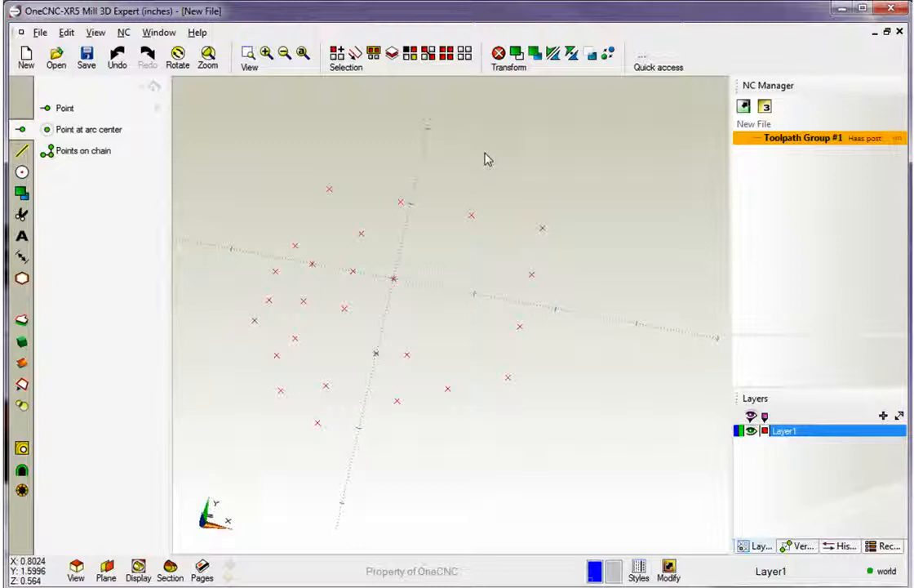
key(Delete)
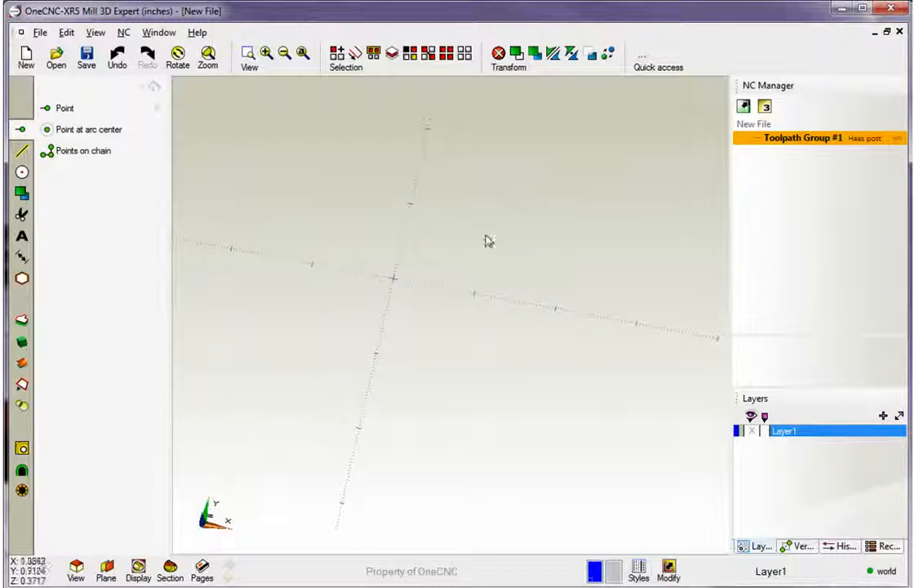
Draw five circles of diameter 1: three along Y 1.25 and two below the X axis, the last at about X 3.3125, Y -1.3125.
click(22, 172)
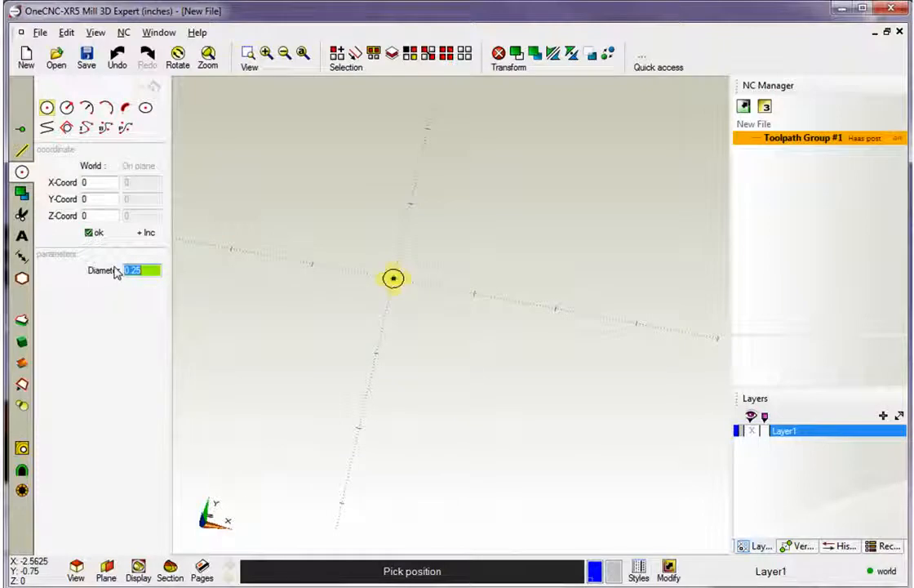
text(1)
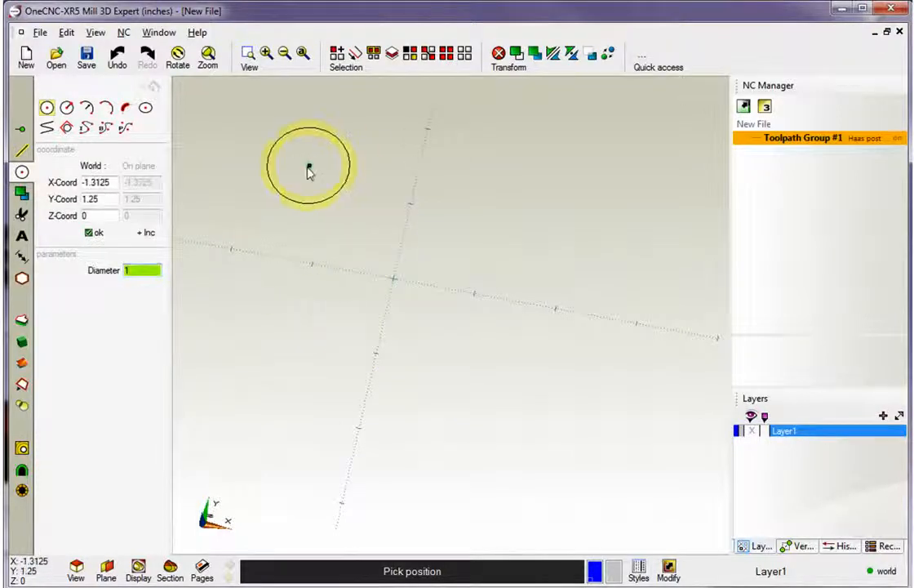
click(309, 169)
click(411, 186)
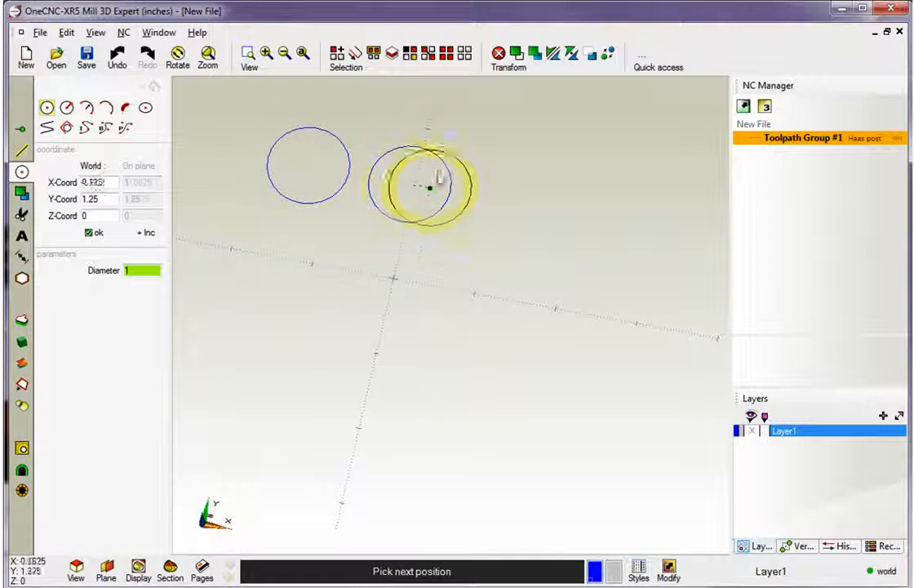
click(552, 211)
click(494, 389)
click(639, 425)
Set the circle diameter to 0.25 and place a concentric circle at the centre of each of the five large circles.
click(128, 271)
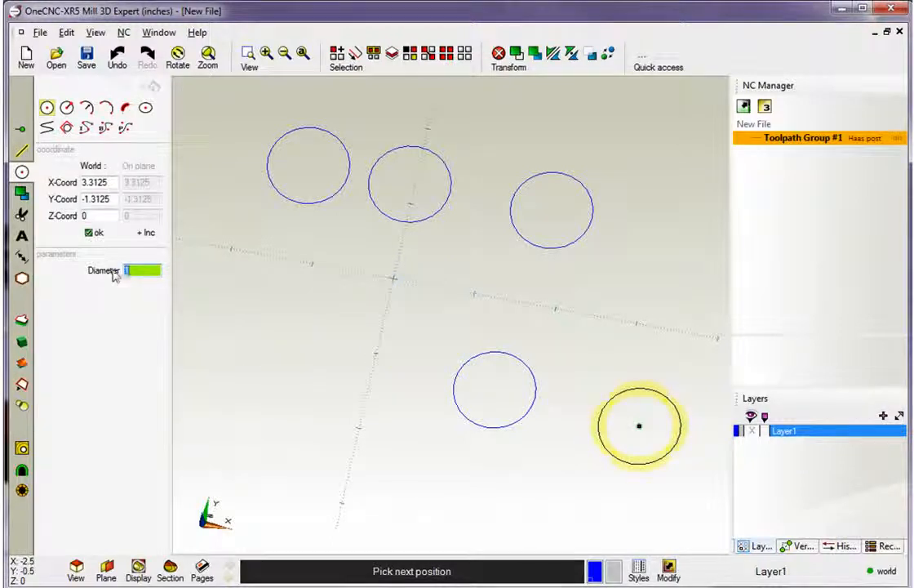
text(.25)
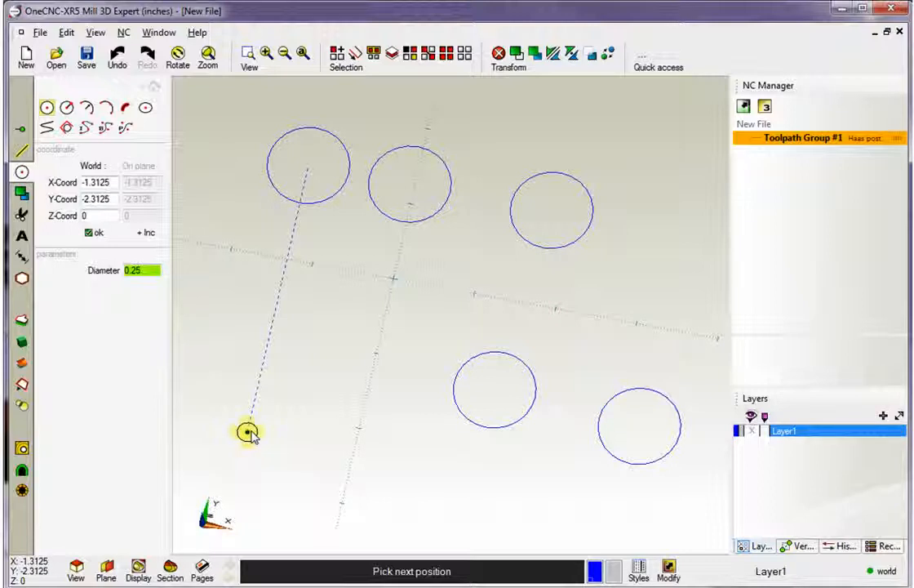
click(309, 168)
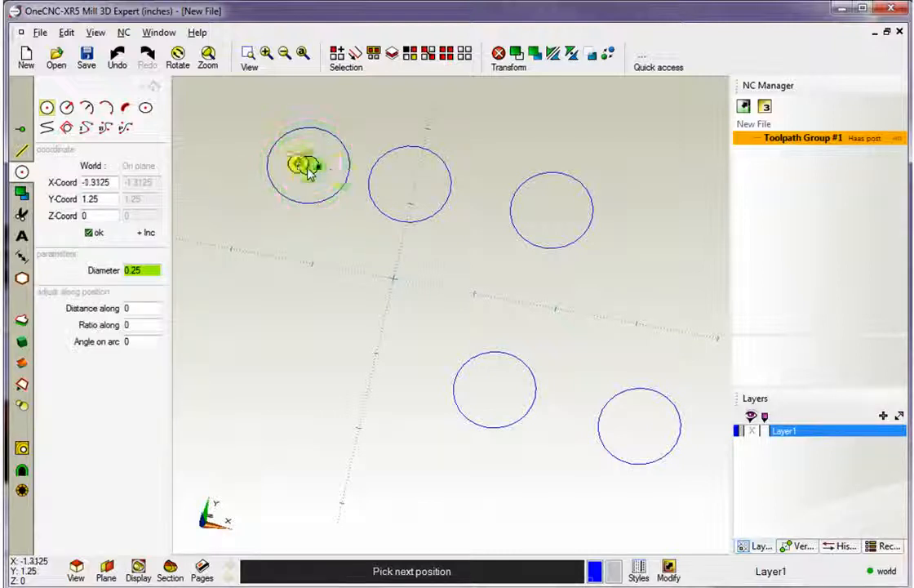
click(411, 188)
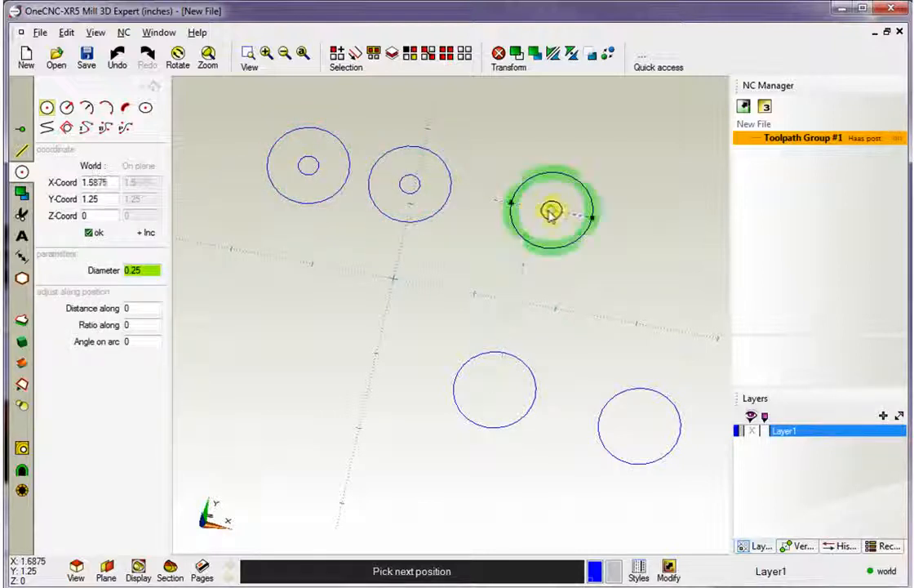
click(551, 212)
click(495, 390)
click(639, 427)
Add 0.25 diameter circles centred on the first large circle's four quadrant points and at about 318.6° along its circumference.
scroll(445, 333, up, 3)
middle_drag(307, 252, 463, 491)
middle_drag(360, 351, 446, 467)
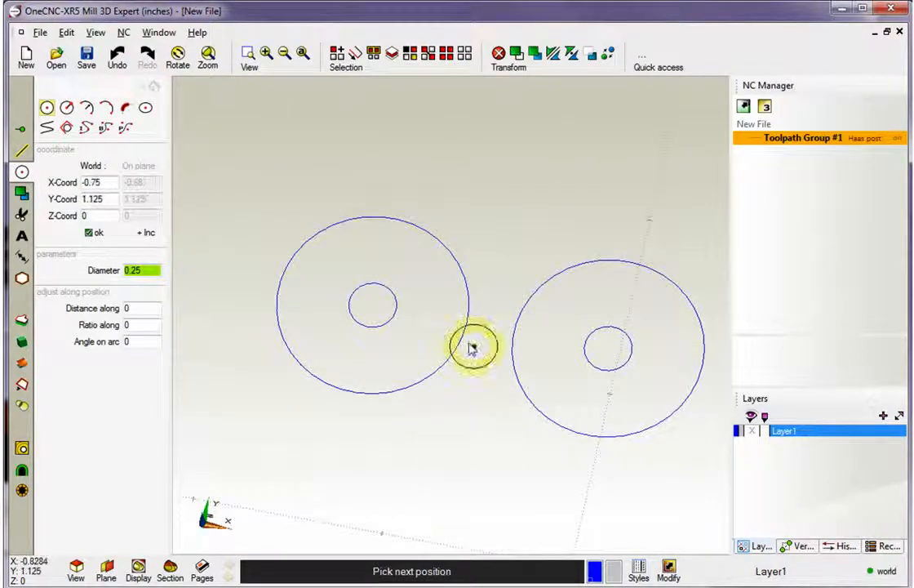
click(467, 322)
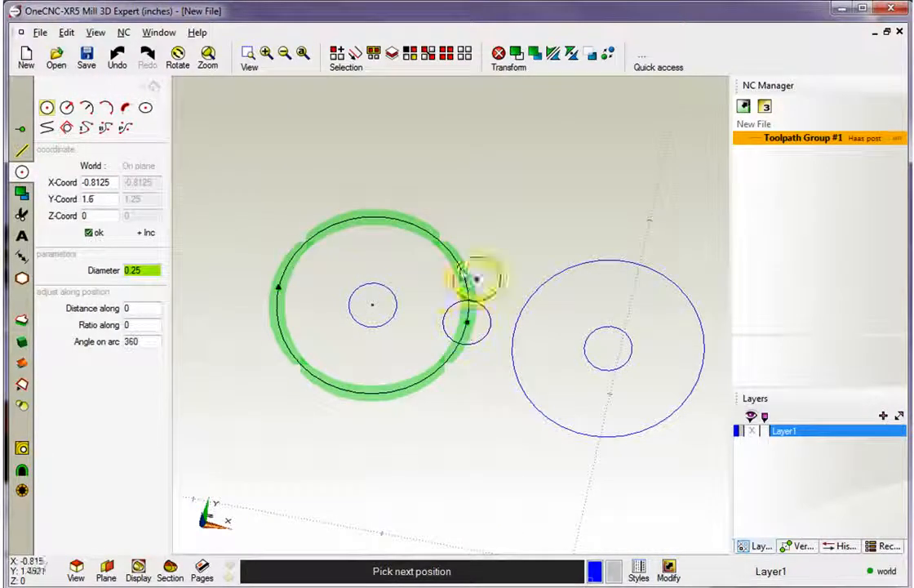
click(394, 219)
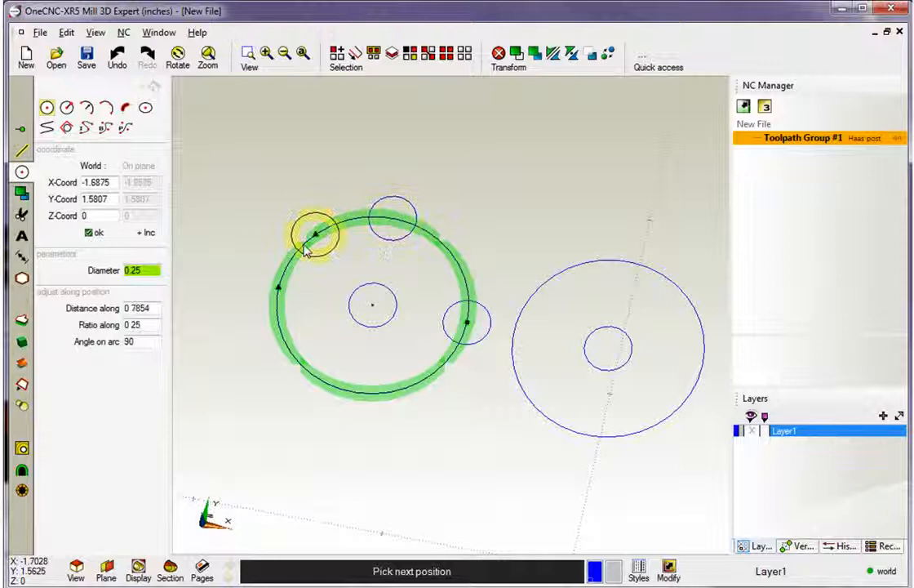
click(277, 289)
click(350, 395)
scroll(380, 394, up, 1)
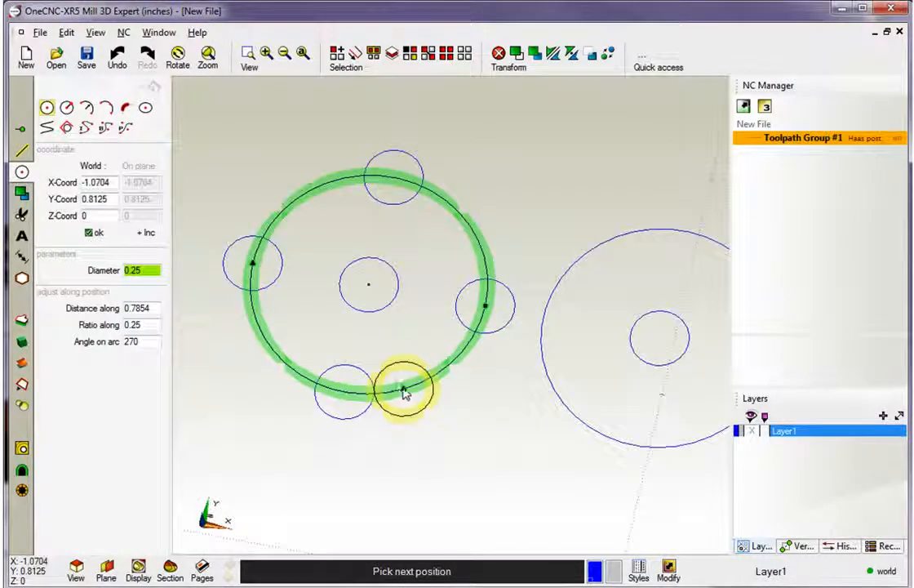
click(439, 376)
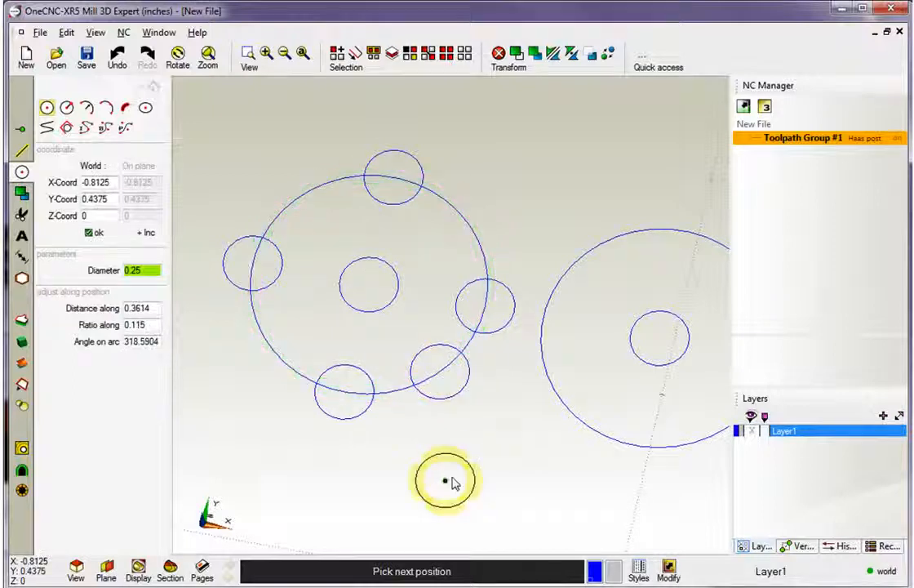
scroll(441, 461, down, 2)
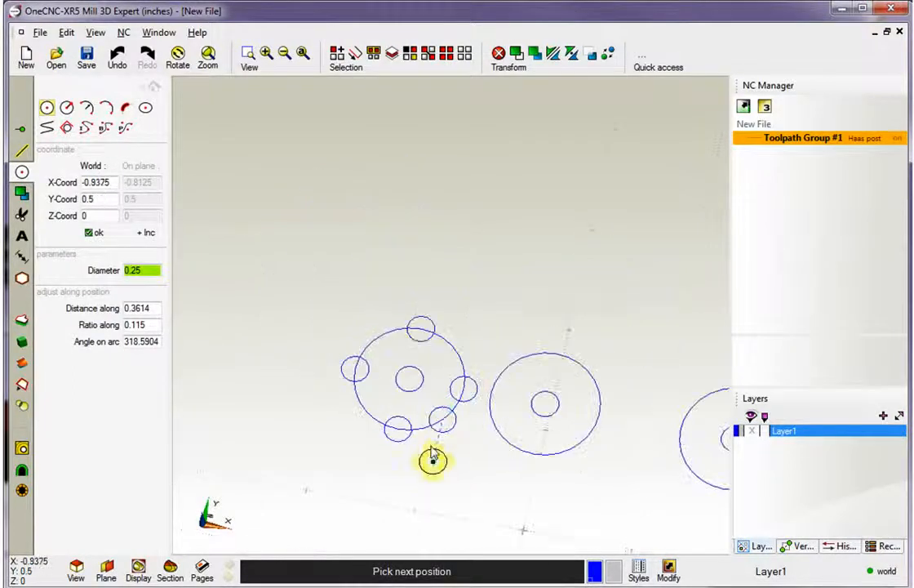
Draw three connected perpendicular lines starting at about X -2, Y -0.5, stepping across at Y -2 and down to Y -3.25.
middle_drag(514, 320, 429, 200)
key(Escape)
scroll(425, 404, down, 2)
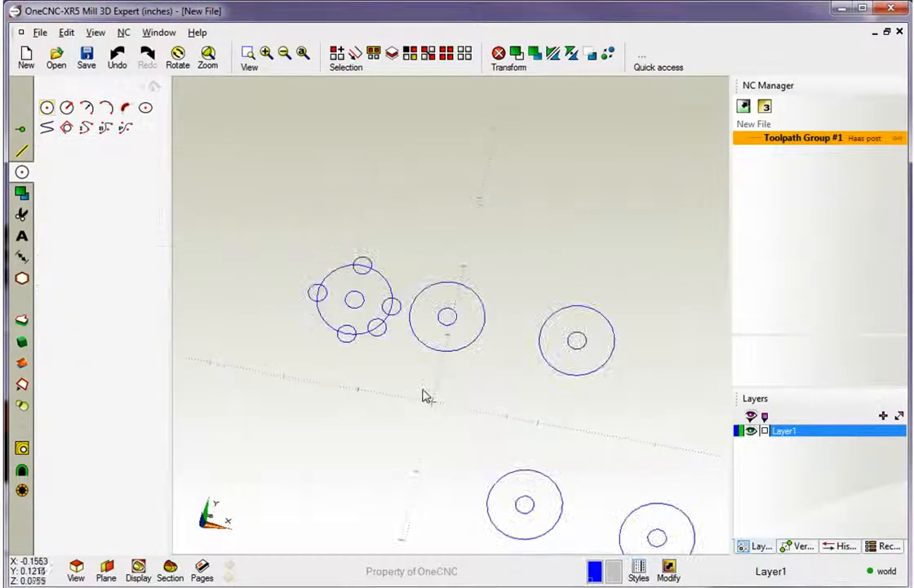
middle_drag(522, 453, 443, 303)
drag(444, 303, 441, 299)
scroll(440, 301, down, 2)
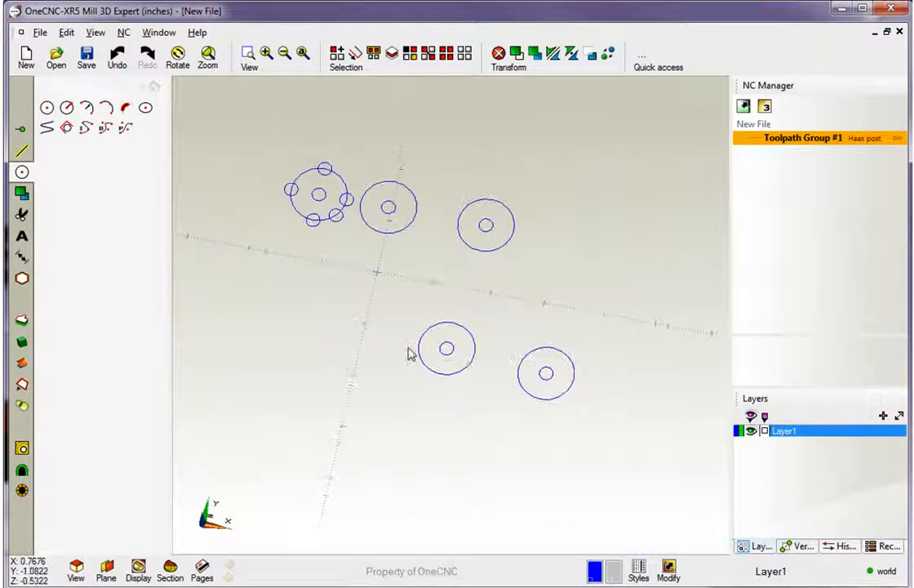
click(22, 153)
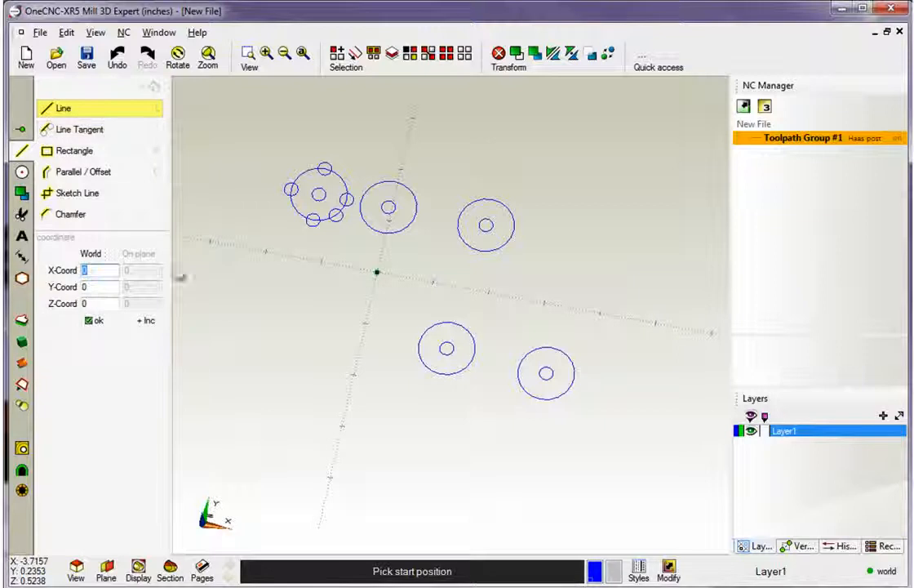
click(261, 278)
click(242, 354)
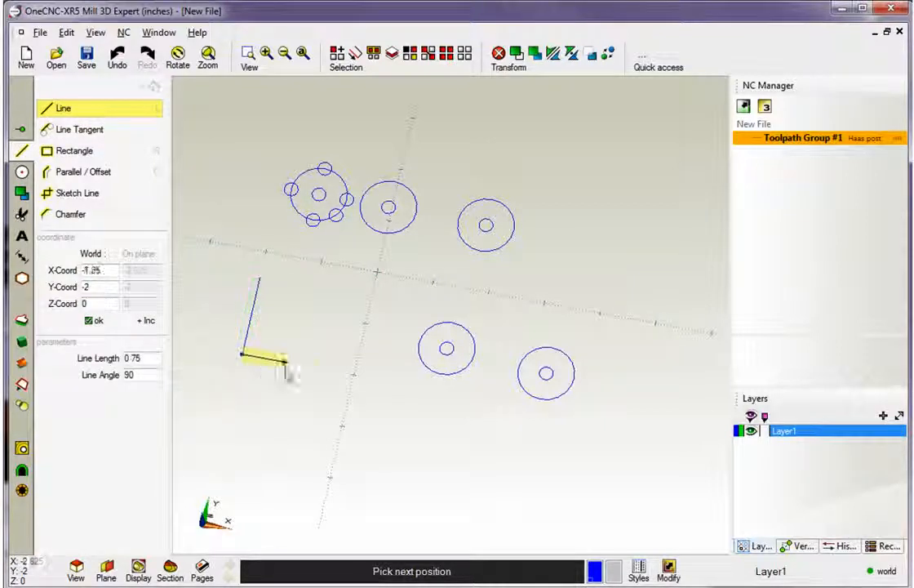
click(319, 369)
click(306, 433)
Continue the line chain back to X -2, down to Y -4, across, diagonally up, and across to X 1.375, Y -3.25.
scroll(302, 436, up, 1)
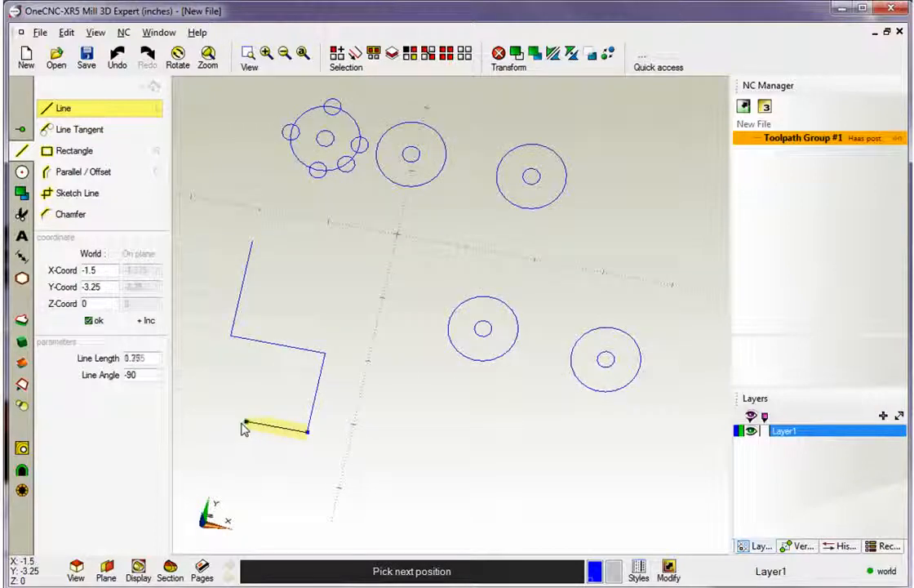
click(212, 417)
click(202, 463)
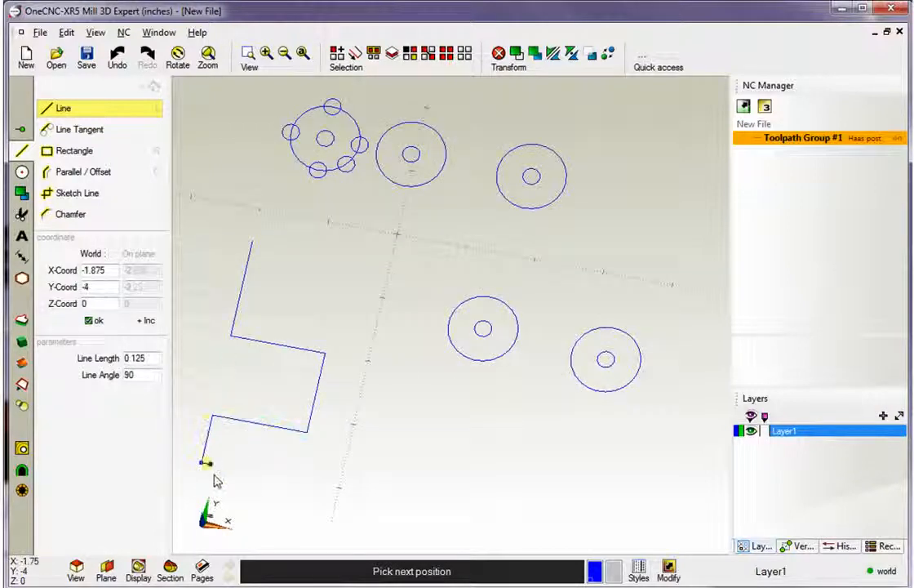
click(295, 480)
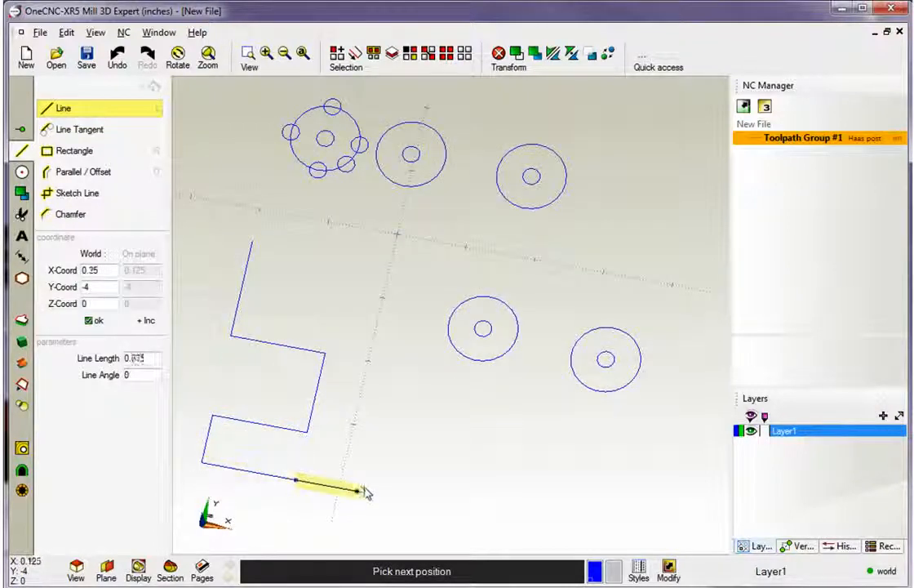
click(368, 444)
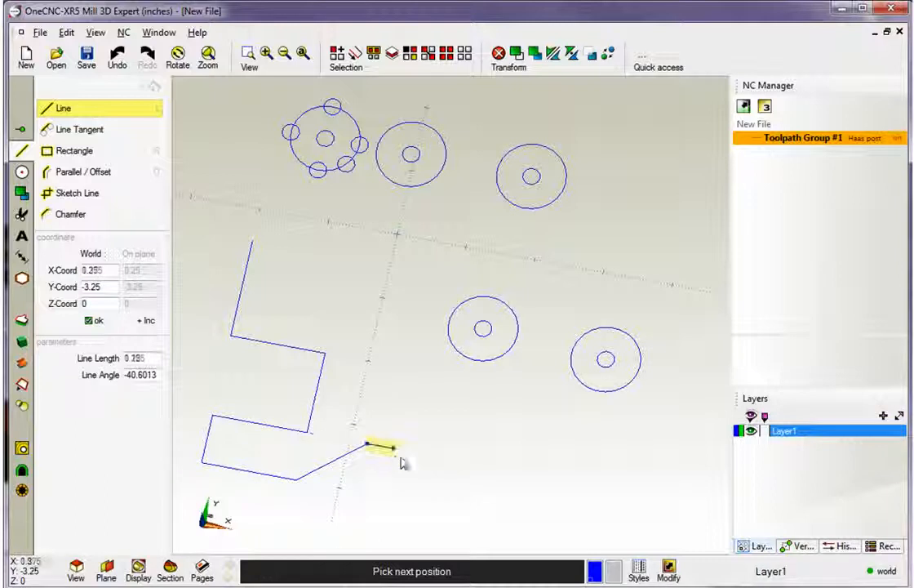
click(445, 457)
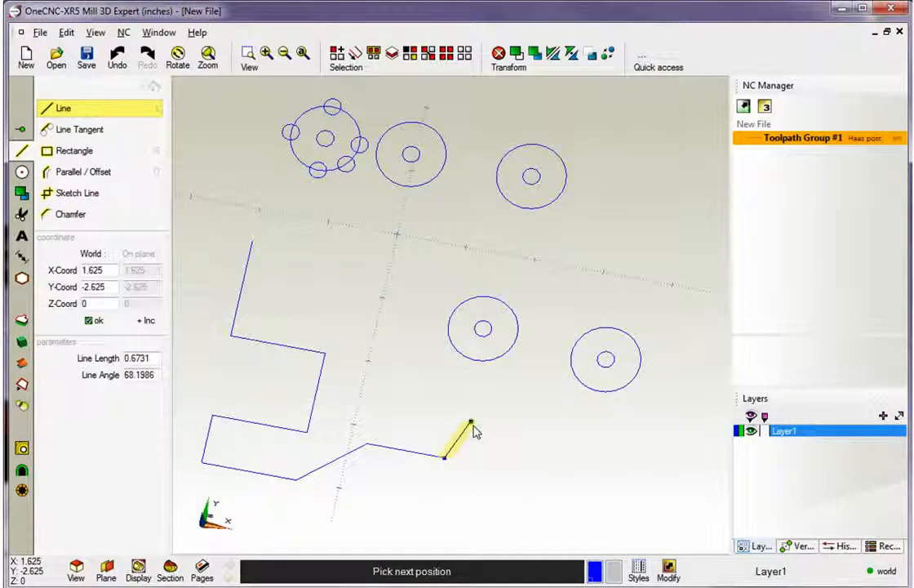
key(Escape)
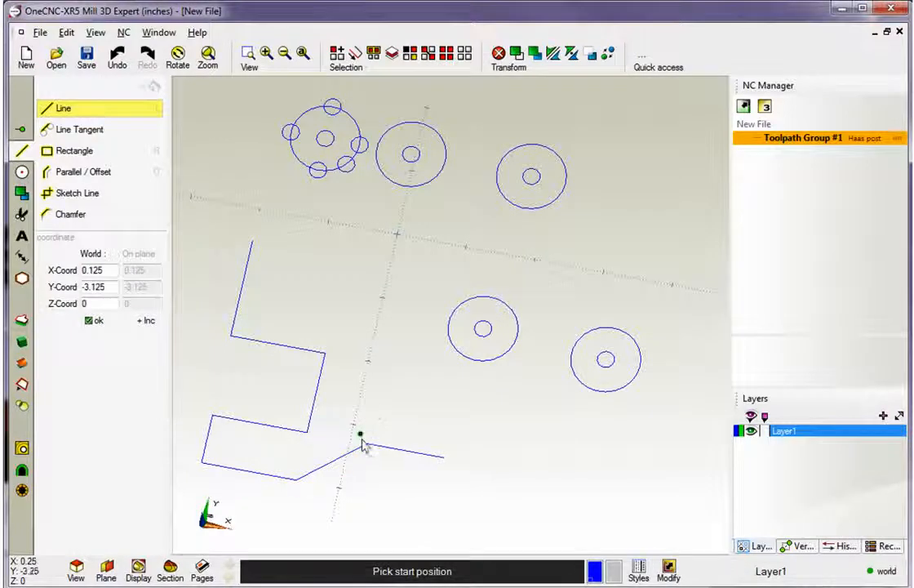
Draw two separate horizontal lines from about X 0.25 to X 1.375, one at Y -2.625 and one at Y -2.
click(377, 407)
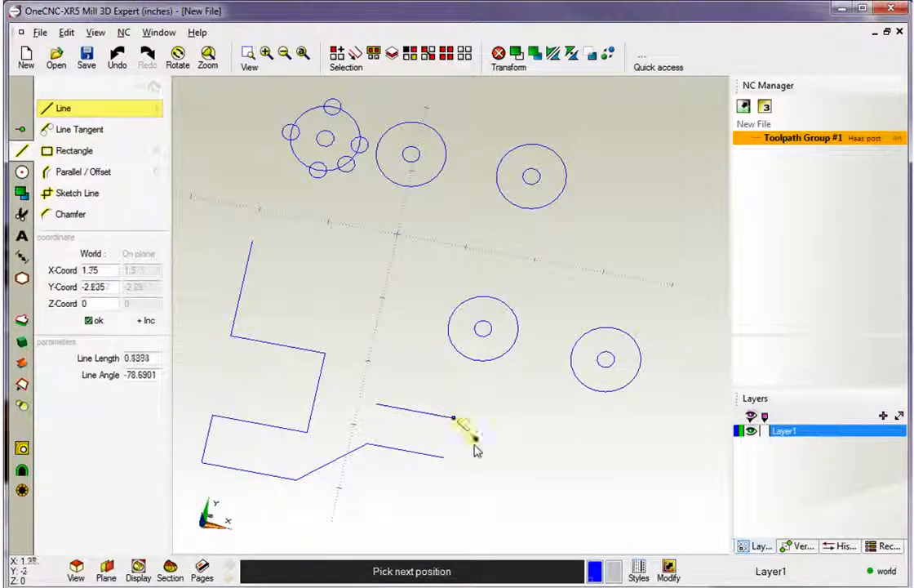
click(456, 418)
key(Escape)
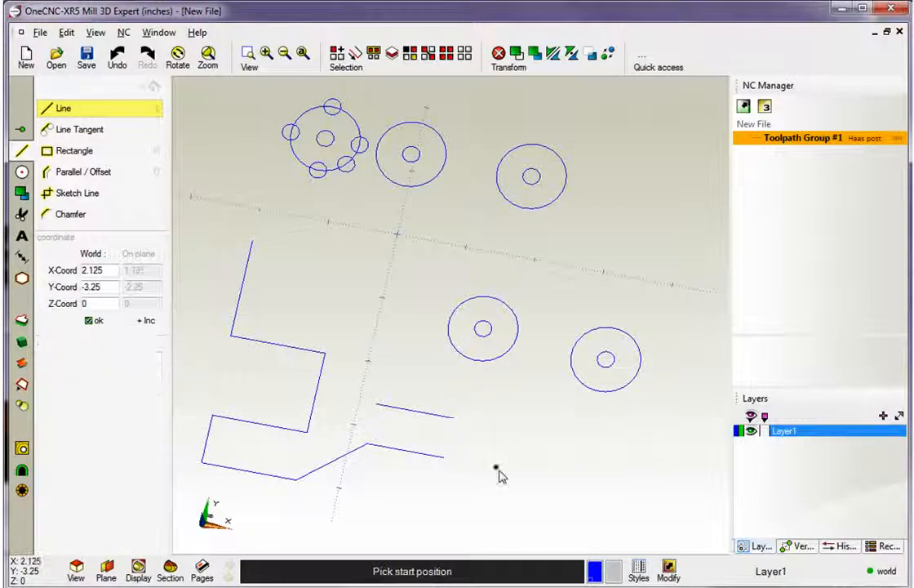
click(389, 374)
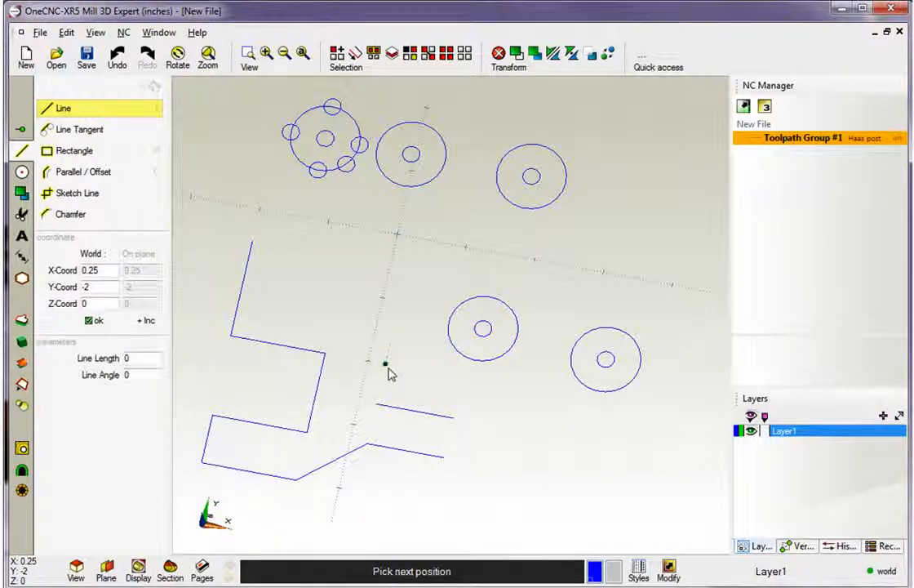
click(461, 379)
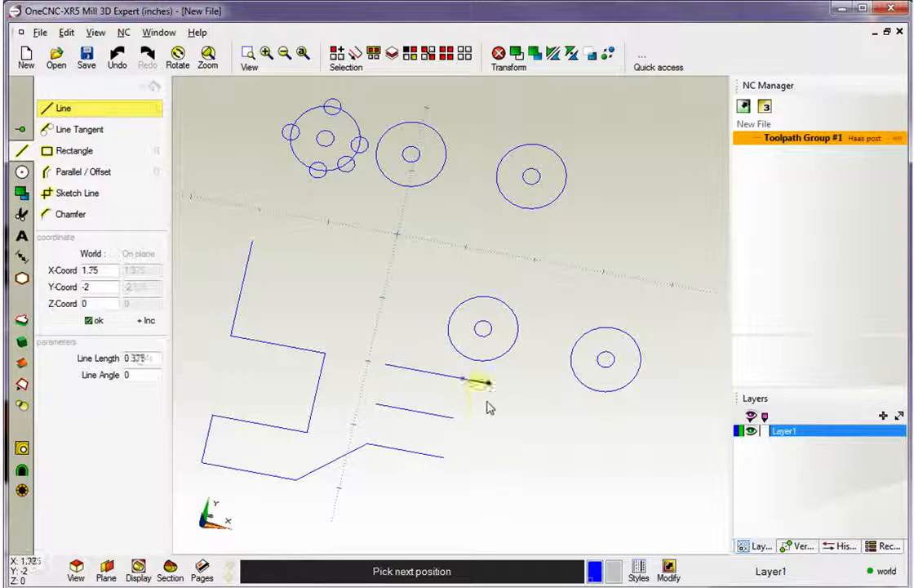
key(Escape)
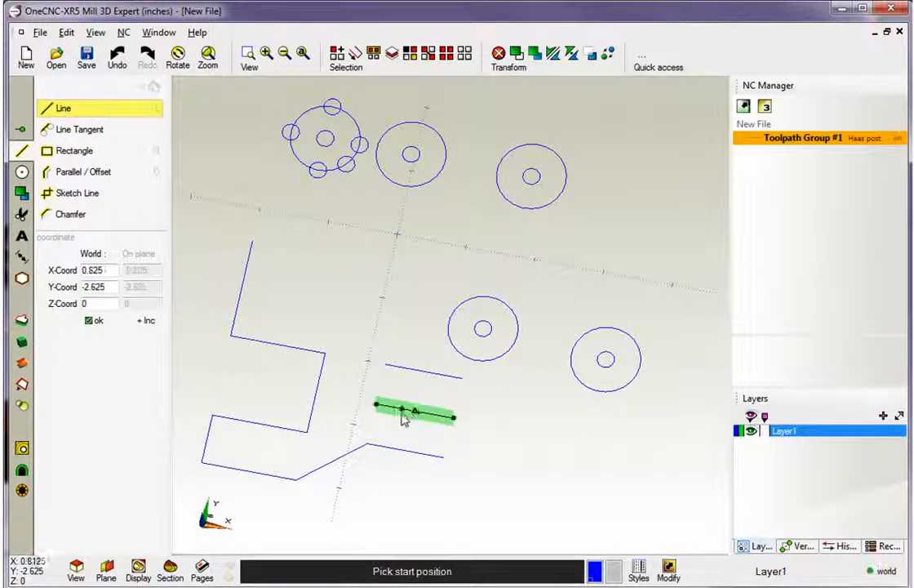
Connect the chain's starting endpoint to the near end of the Y -2 line, and join the two separate lines' far endpoints at X 1.375.
middle_drag(320, 290, 397, 324)
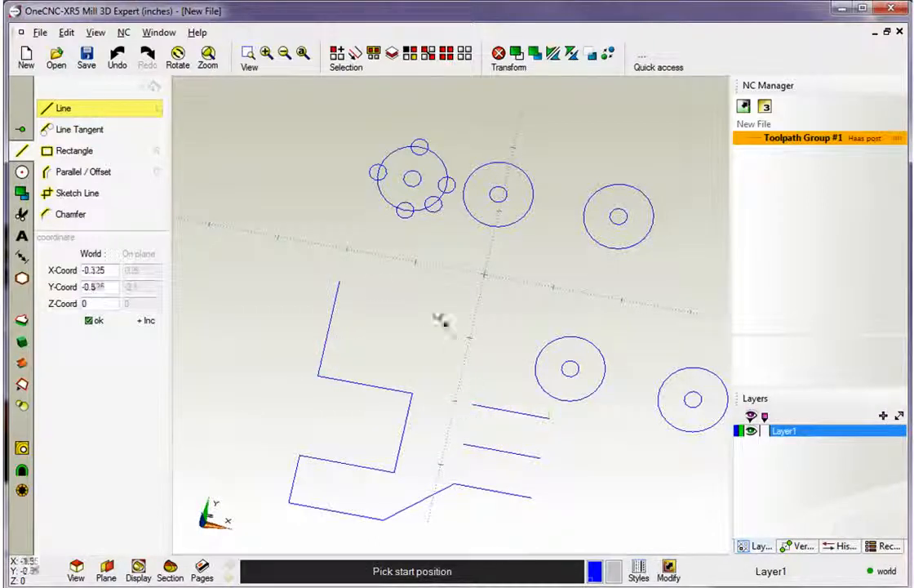
click(339, 283)
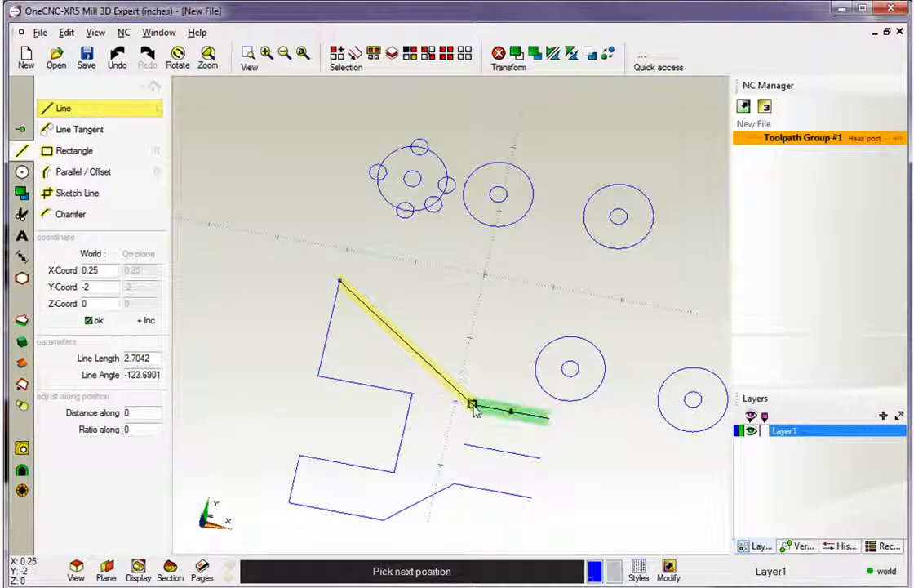
click(472, 404)
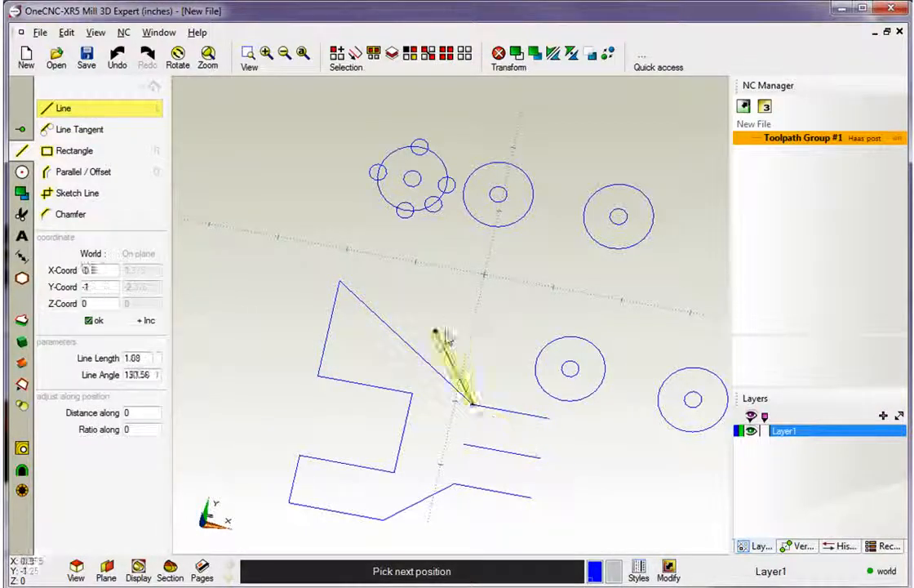
key(Escape)
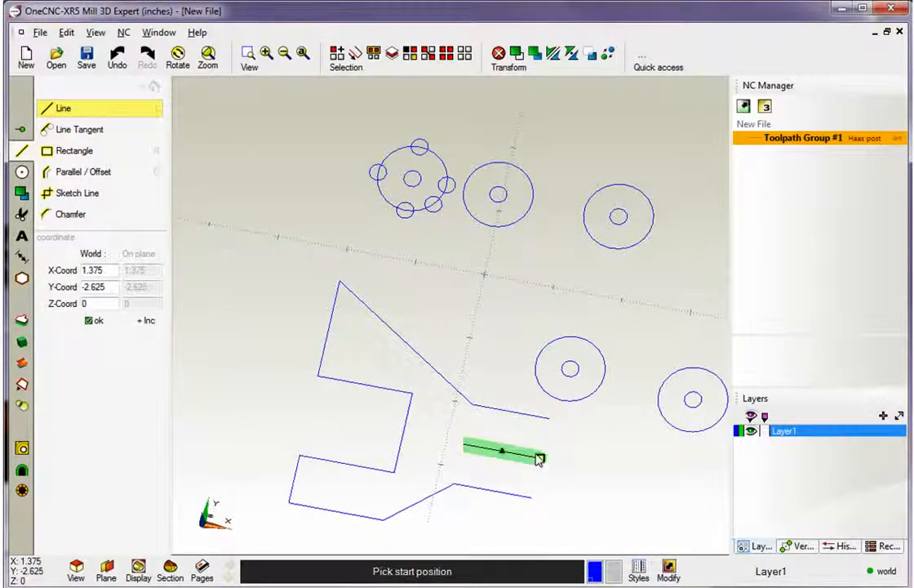
click(548, 420)
click(543, 458)
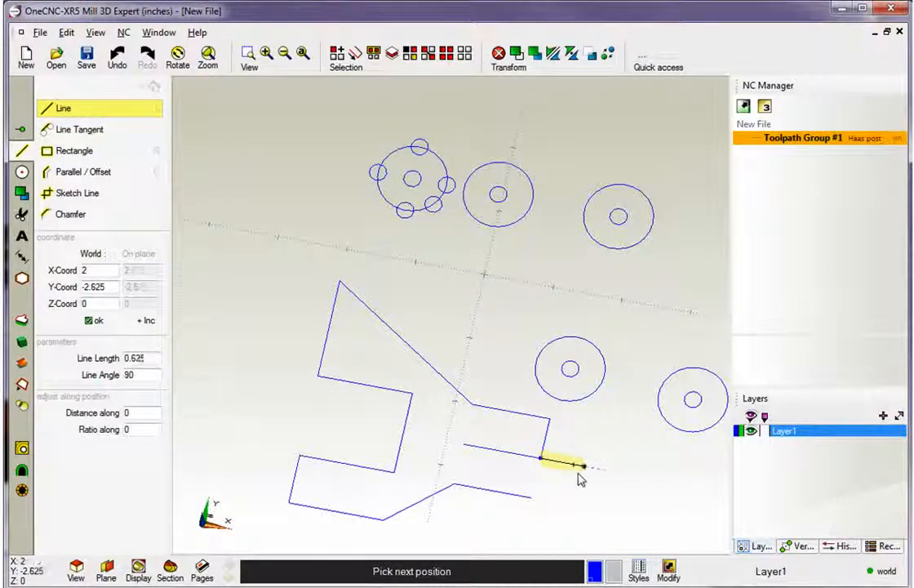
key(Escape)
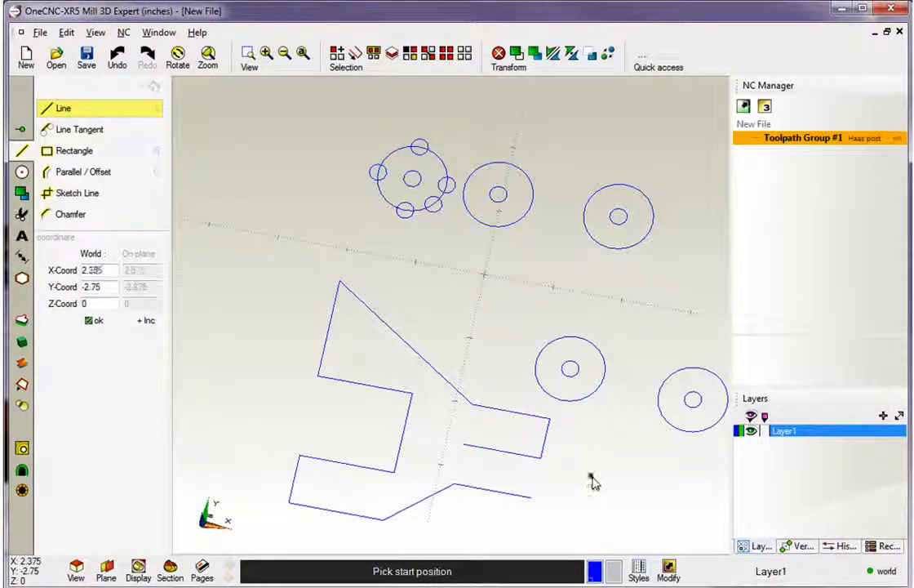
Draw three lines from the chain's end at X 1.375, Y -3.25 to the lower-right large circle's centre, 270° quadrant and about 145.5° on its circumference.
click(533, 500)
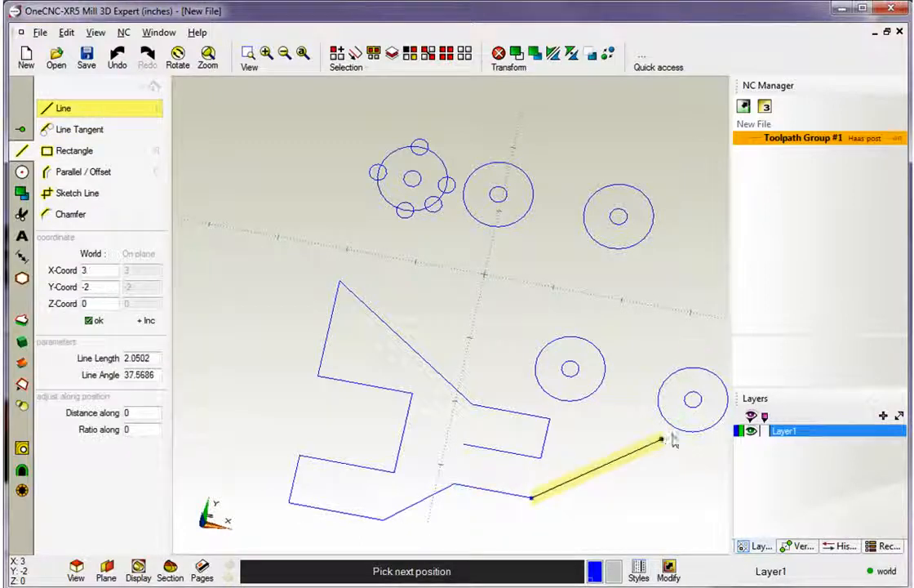
click(693, 400)
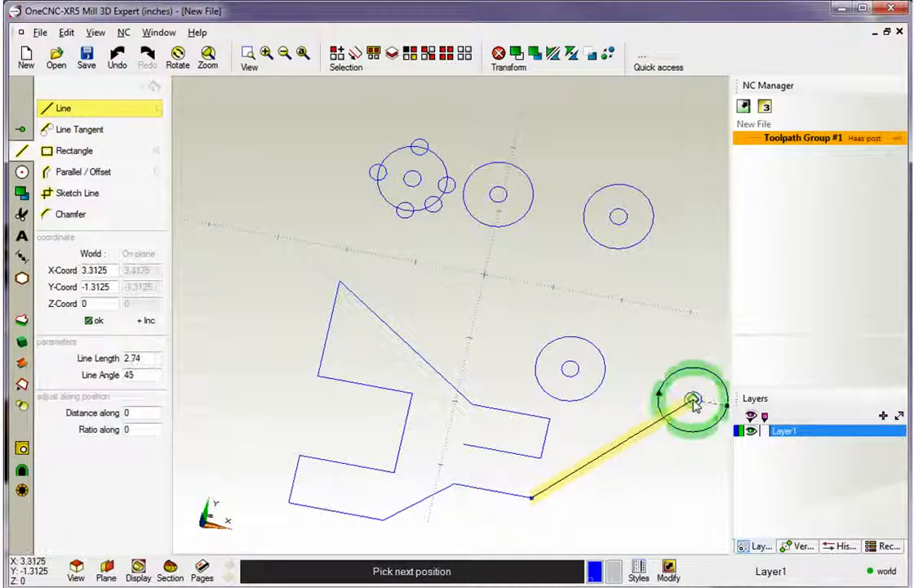
key(Escape)
click(533, 499)
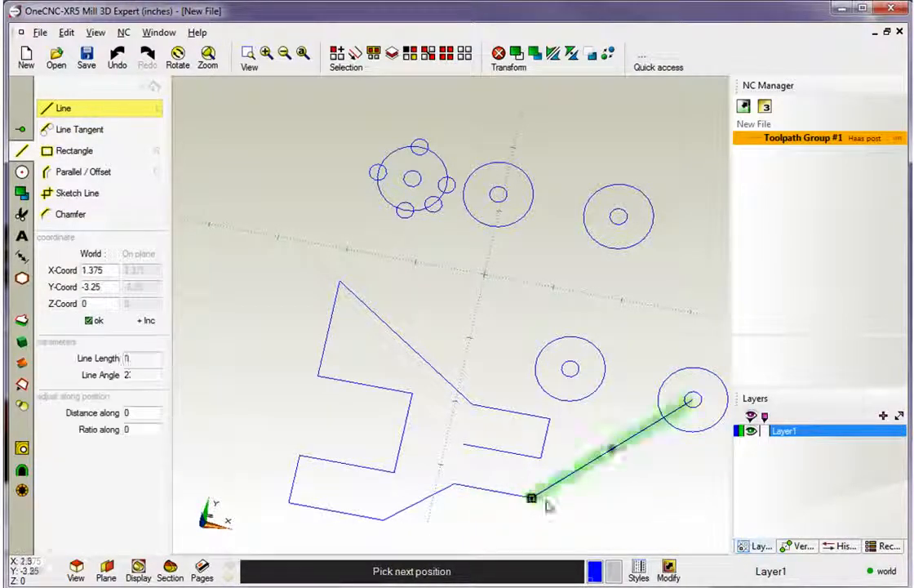
click(690, 437)
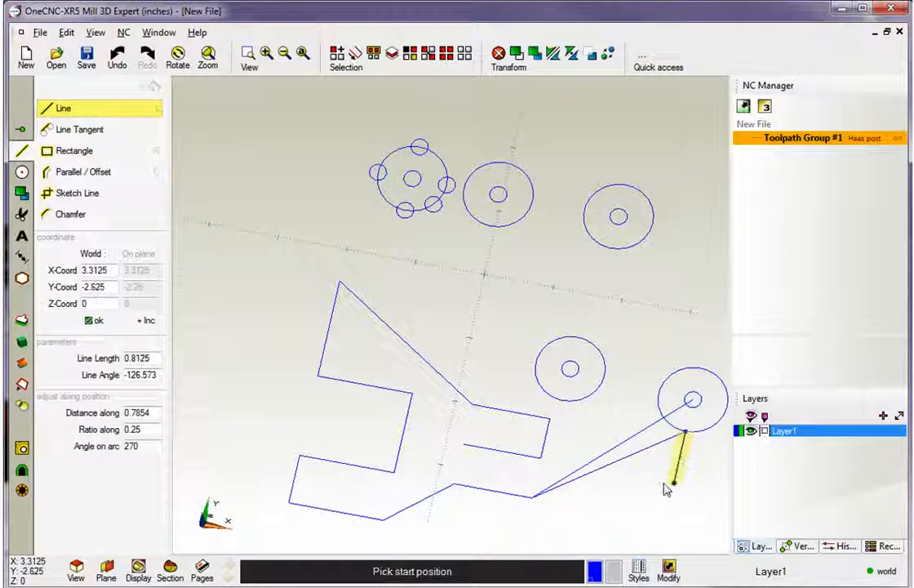
key(Escape)
click(532, 497)
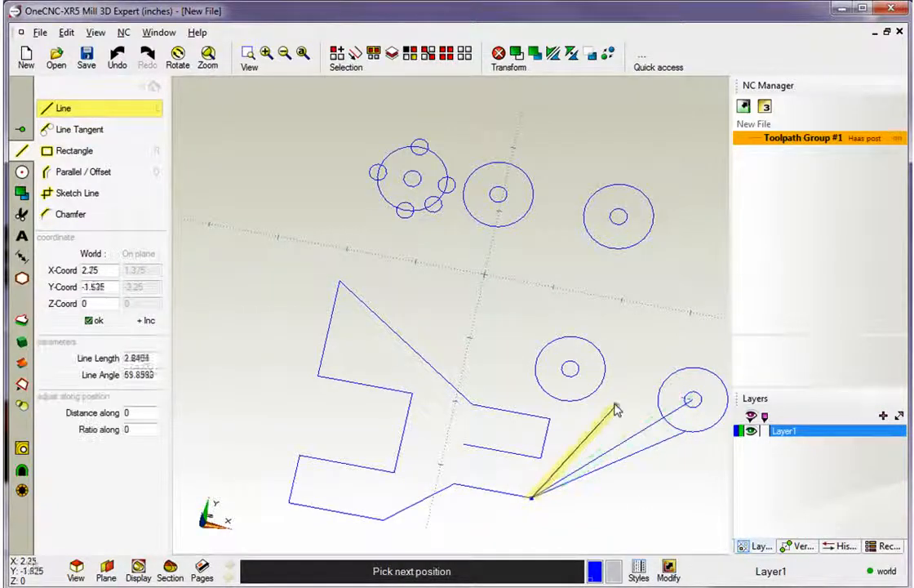
click(667, 375)
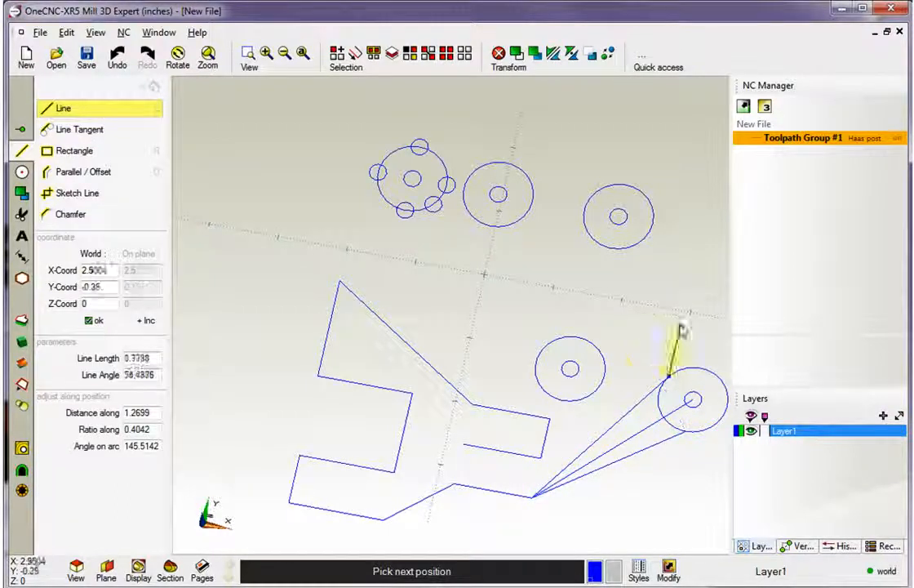
key(Escape)
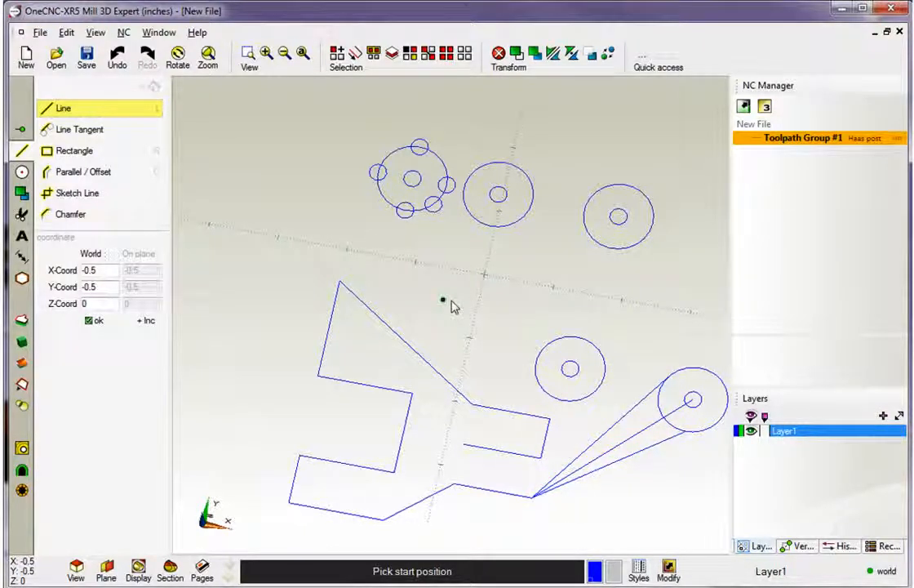
Draw lines joining the midpoints of the first vertical and long diagonal lines, and the midpoints of the chain's Y -2 and Y -3.25 segments.
click(327, 332)
click(406, 343)
key(Escape)
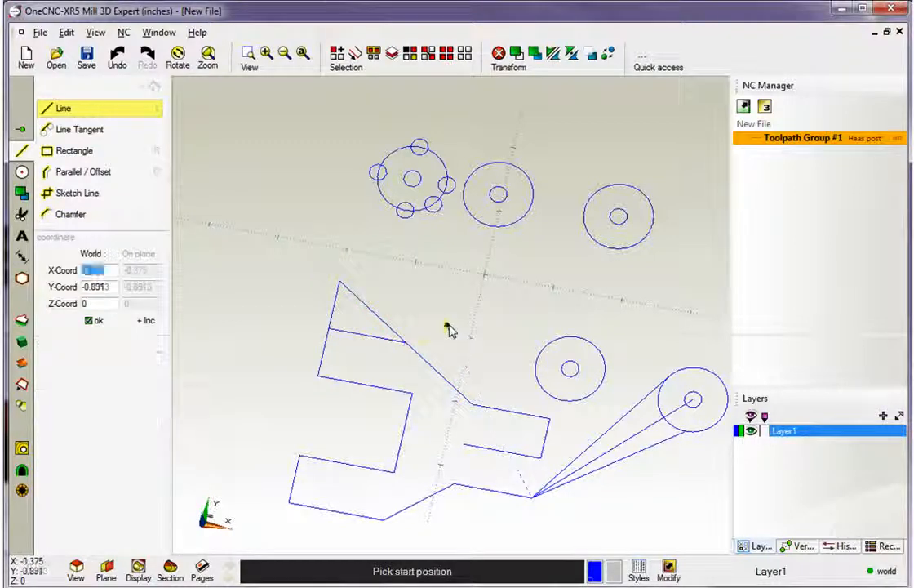
click(365, 389)
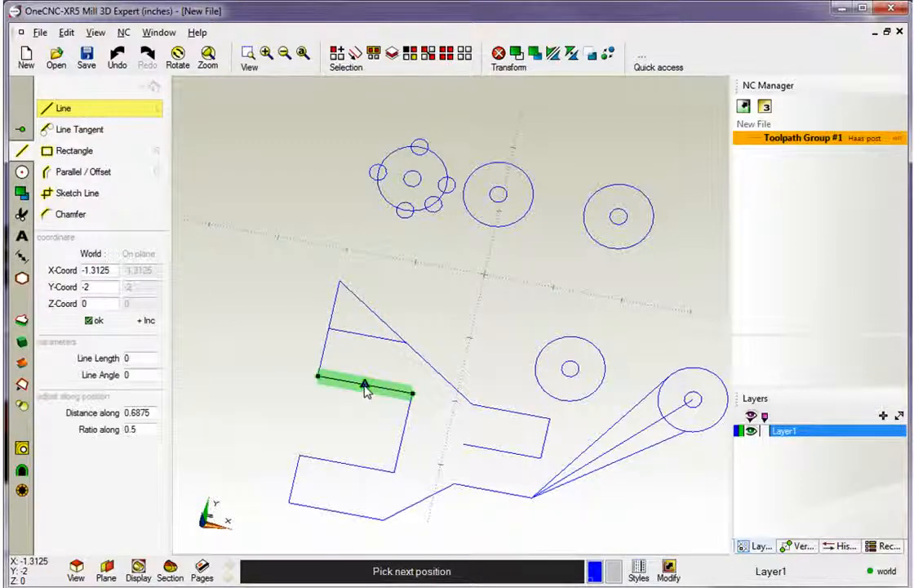
click(346, 462)
key(Escape)
scroll(284, 382, down, 2)
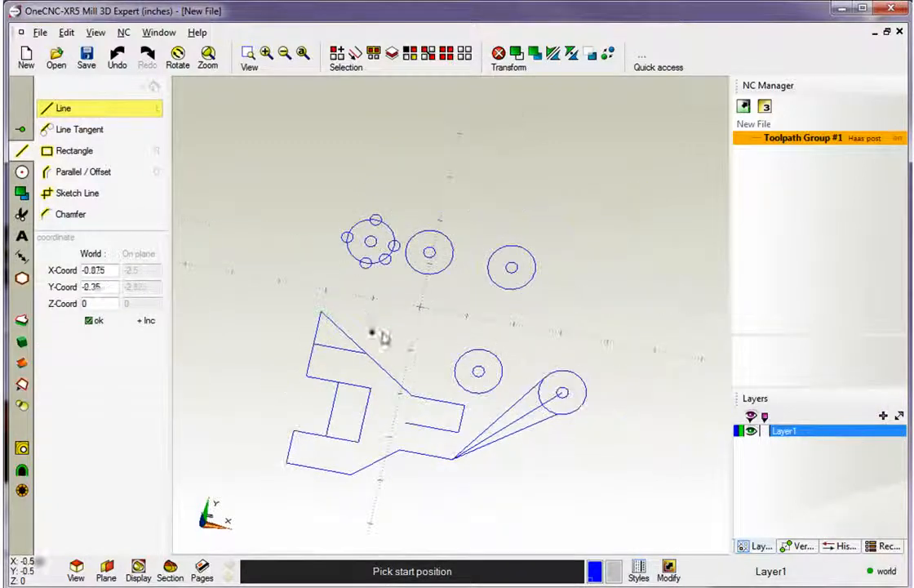
key(Escape)
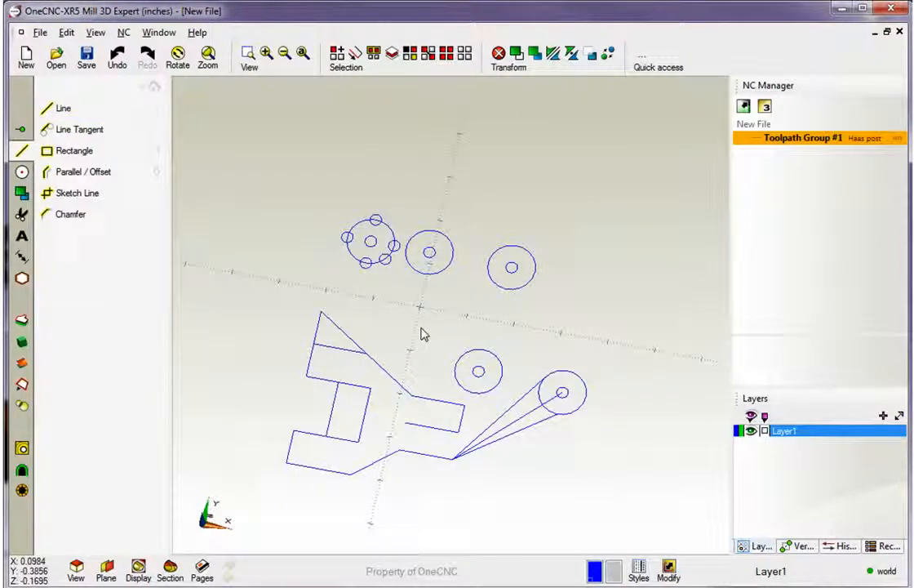
Switch to the top view of the whole drawing and return to the main list of tool categories.
key(v)
key(t)
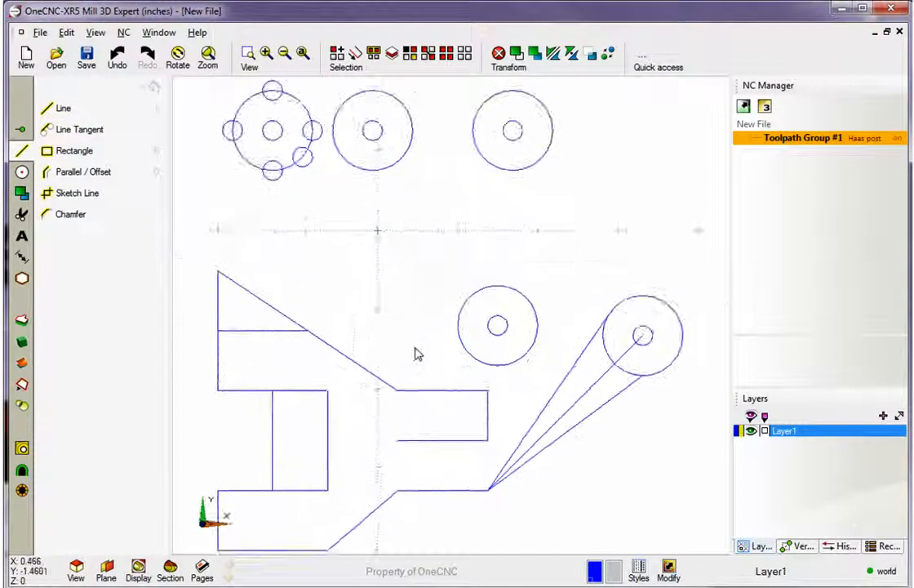
scroll(417, 348, down, 2)
click(153, 85)
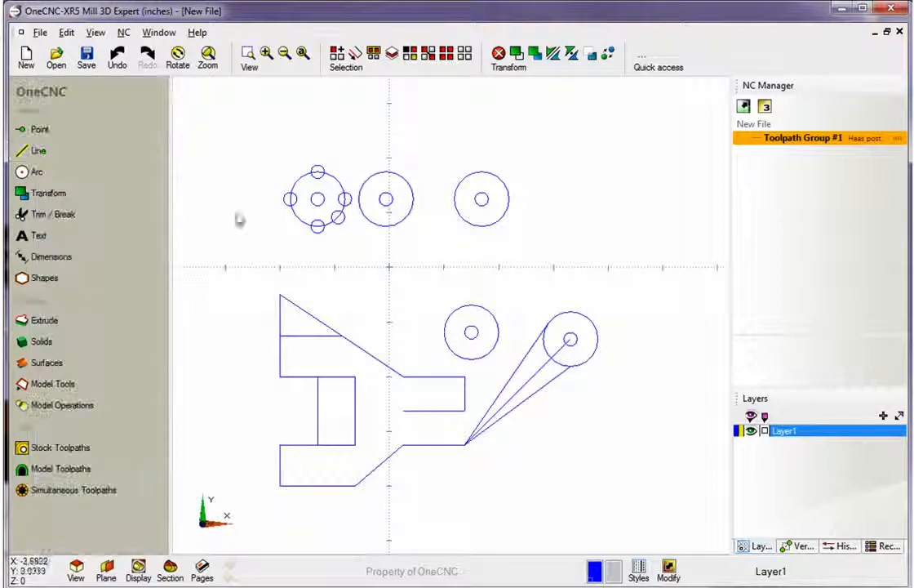